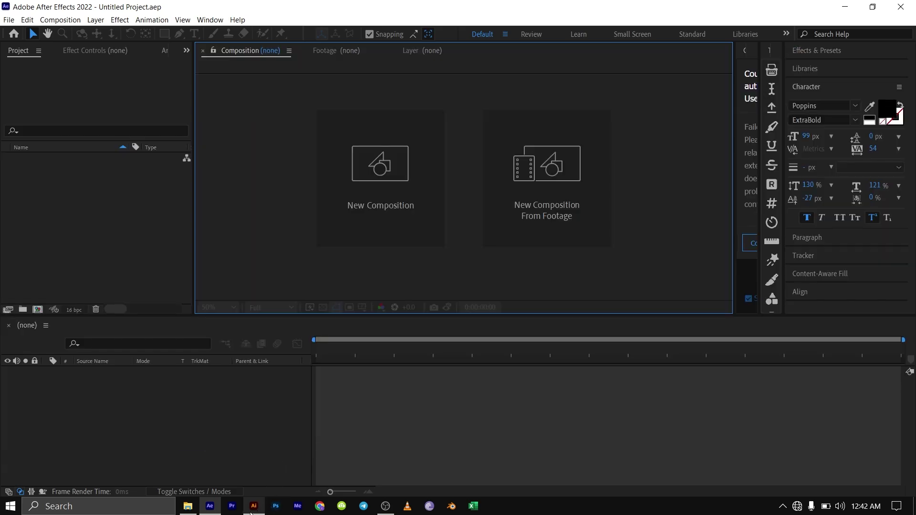
# Unlock the Texture and Background layers in the US MAP FULL document.
pyautogui.click(253, 506)
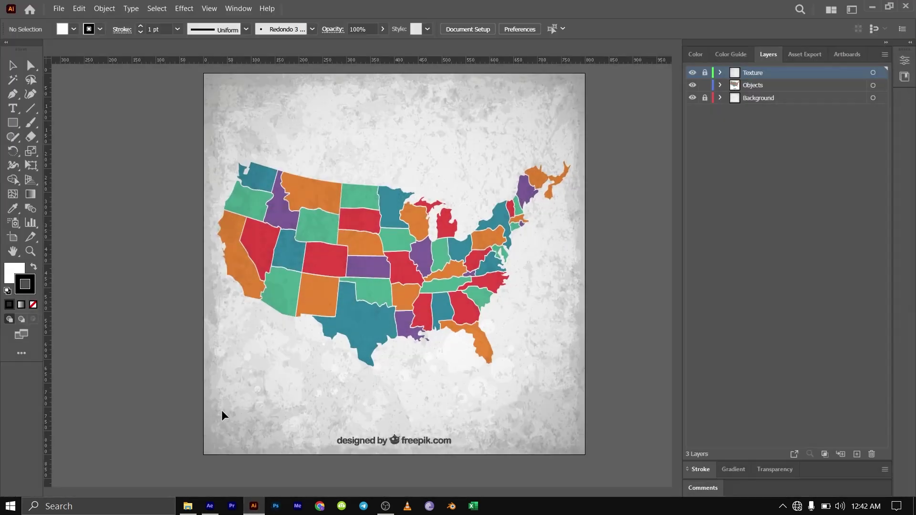
pyautogui.click(761, 99)
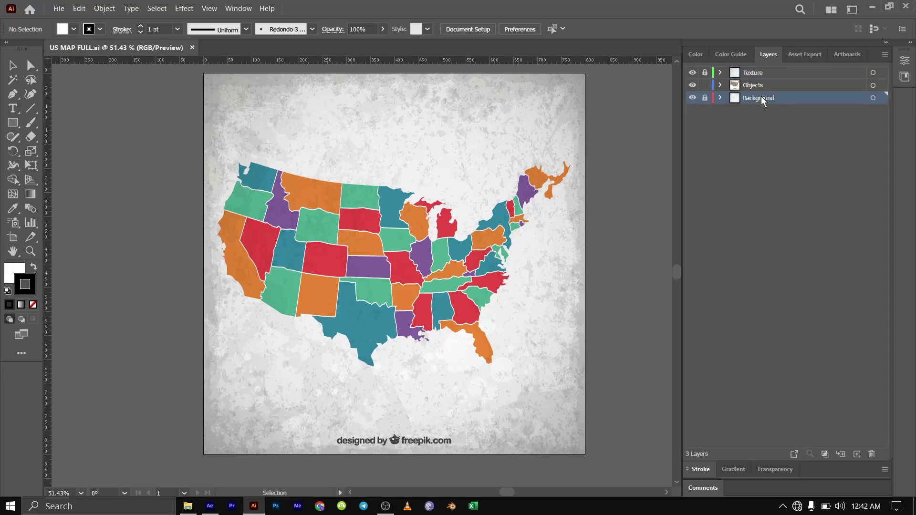
pyautogui.click(705, 97)
pyautogui.click(705, 73)
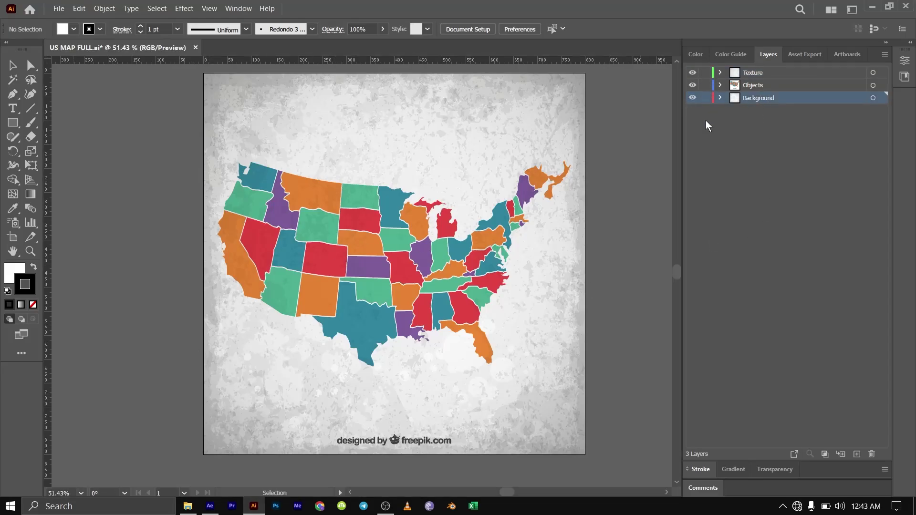
pyautogui.click(766, 124)
# Delete the Texture and Background layers with their artwork, and remove the freepik credit text.
pyautogui.click(762, 99)
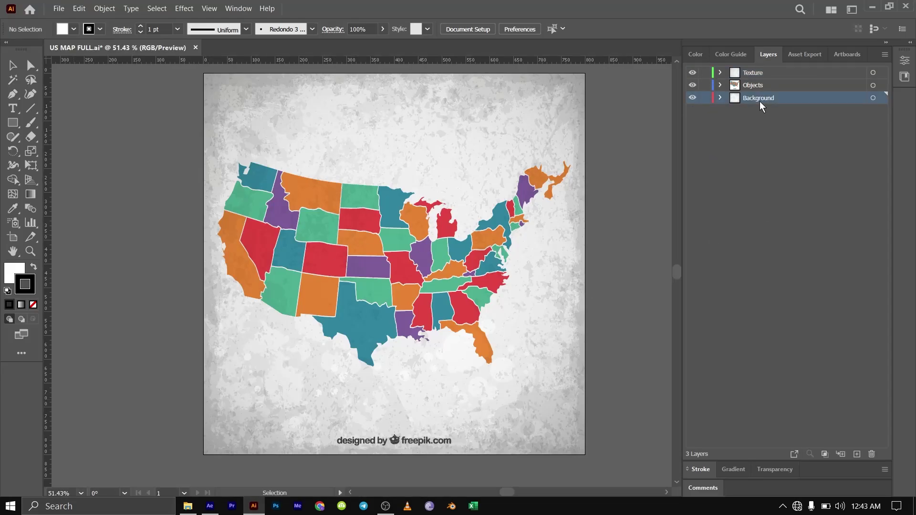
pyautogui.keyDown('shift'); pyautogui.click(759, 74); pyautogui.keyUp('shift')
pyautogui.click(768, 122)
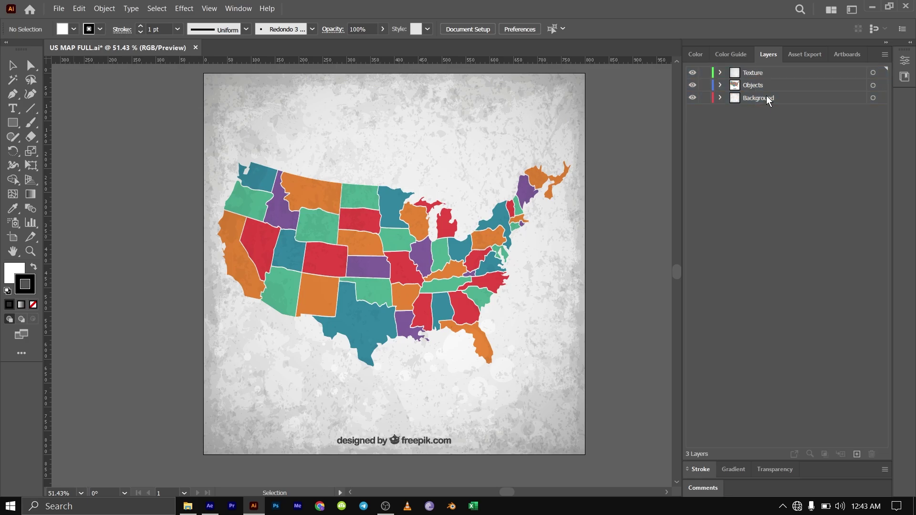
pyautogui.click(763, 100)
pyautogui.keyDown('ctrl'); pyautogui.click(769, 78); pyautogui.keyUp('ctrl')
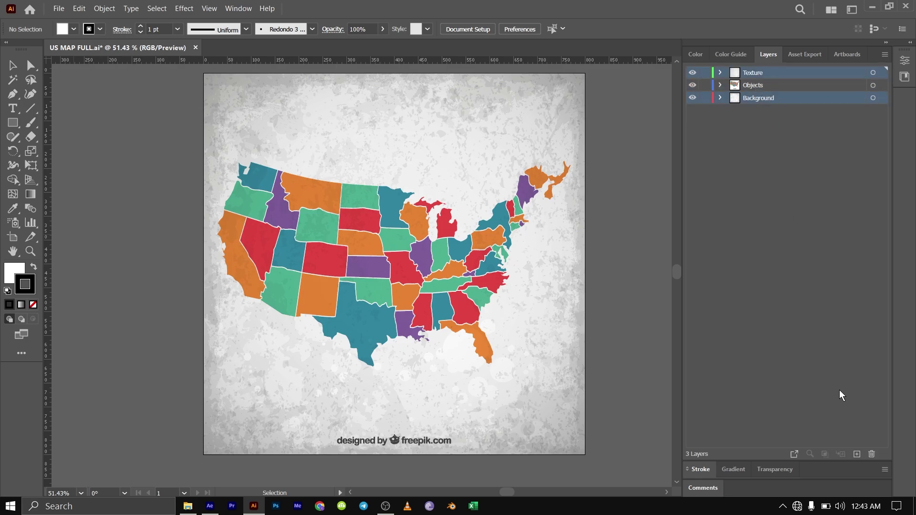
pyautogui.click(872, 454)
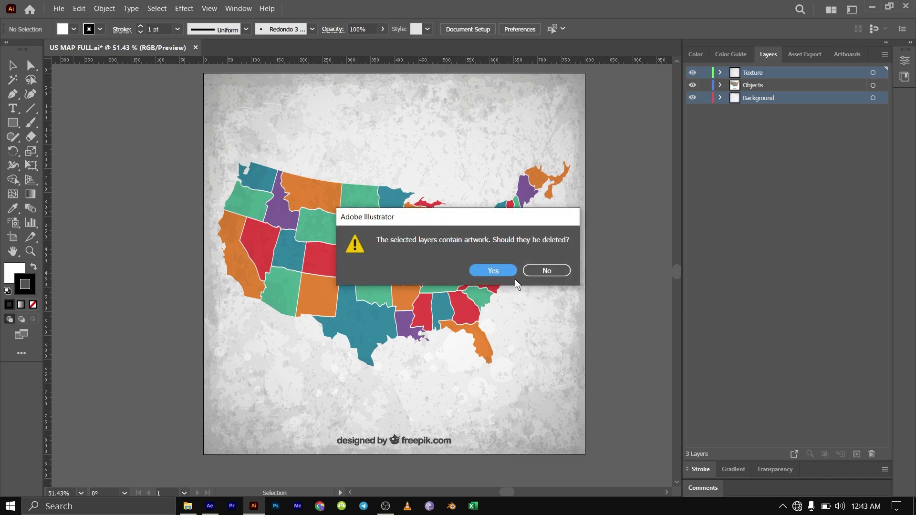
pyautogui.click(504, 272)
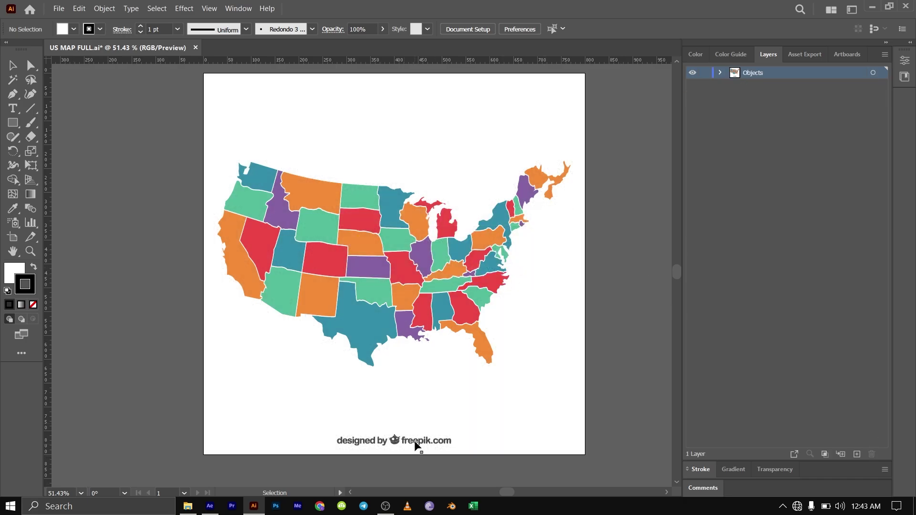
pyautogui.click(416, 447)
pyautogui.press('Delete')
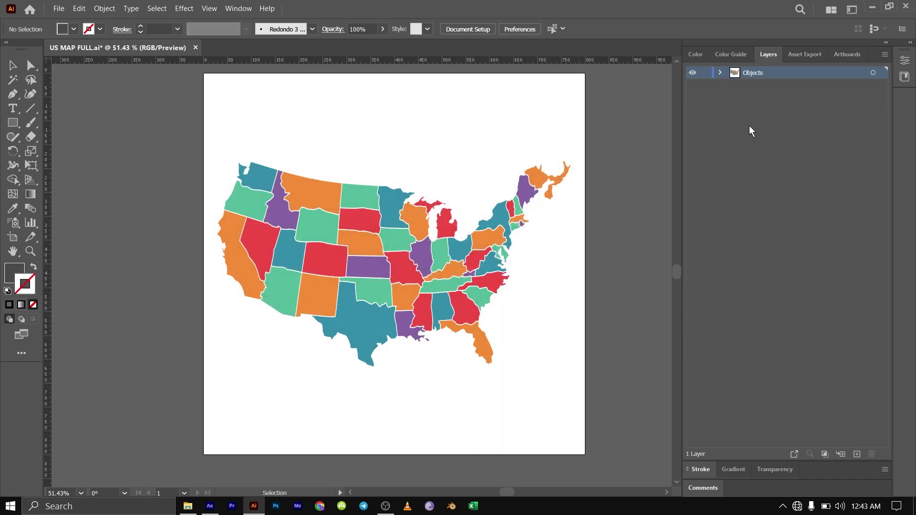
# Release the Objects group's state paths into separate layers (Sequence).
pyautogui.click(720, 73)
pyautogui.click(733, 85)
pyautogui.click(814, 86)
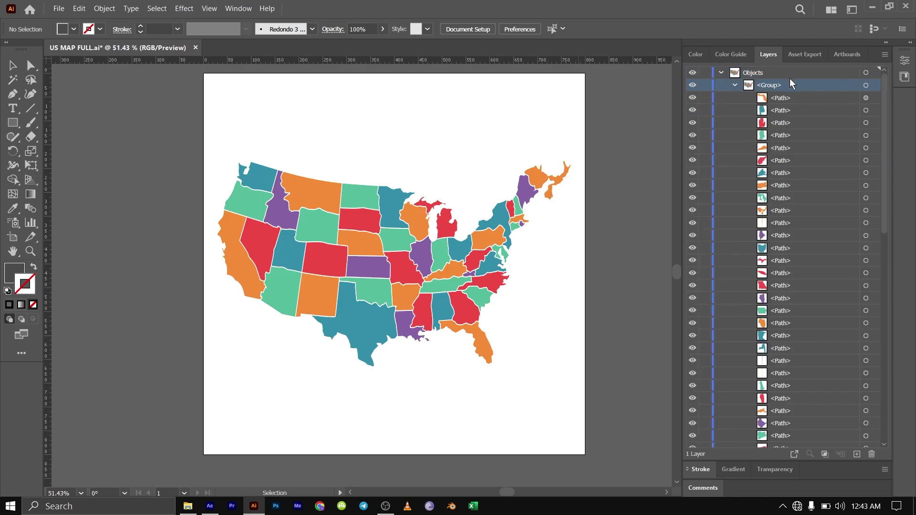
pyautogui.click(885, 54)
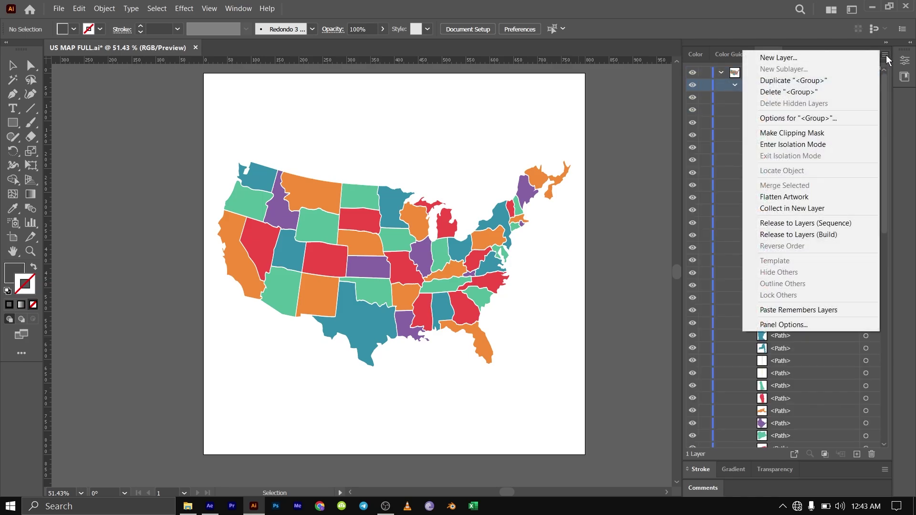
pyautogui.click(796, 224)
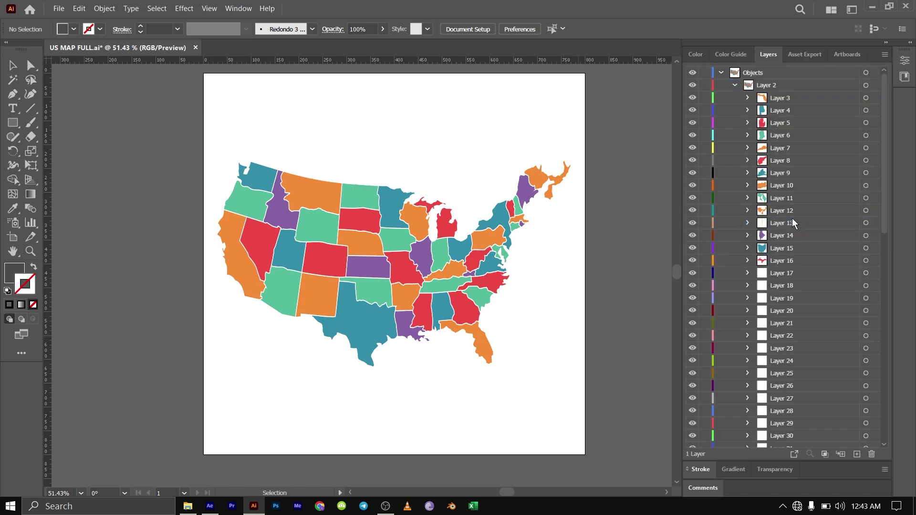
# Move all the new state layers out of Objects to the top level.
pyautogui.scroll(-12, 783, 287)
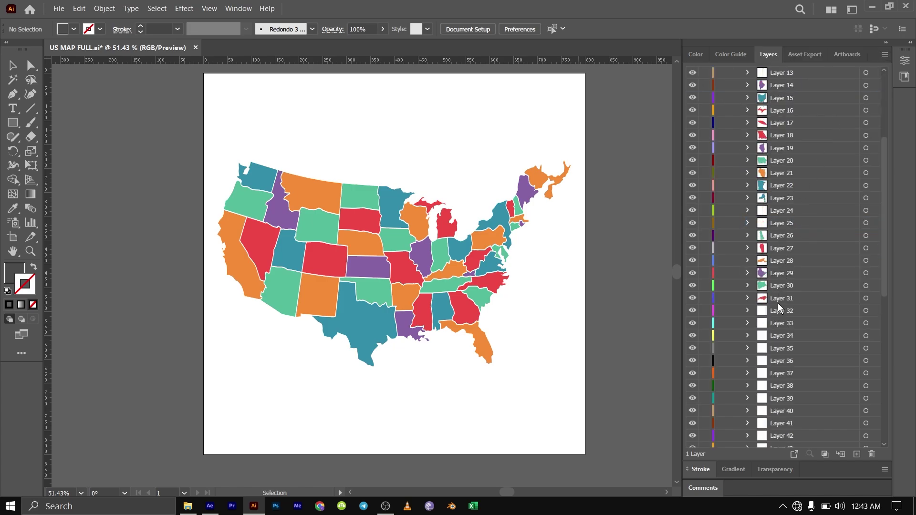
pyautogui.scroll(12, 780, 358)
pyautogui.scroll(-12, 796, 352)
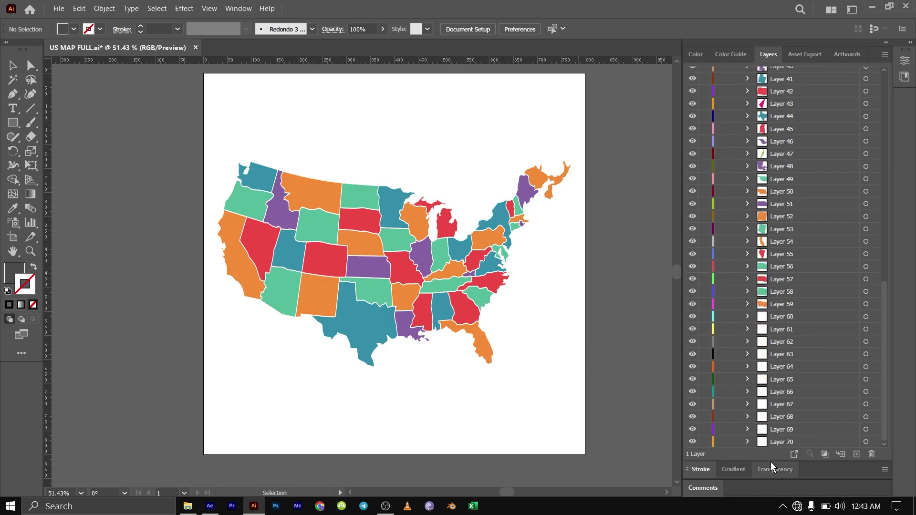
pyautogui.keyDown('shift'); pyautogui.click(782, 443); pyautogui.keyUp('shift')
pyautogui.scroll(7, 788, 415)
pyautogui.scroll(7, 788, 404)
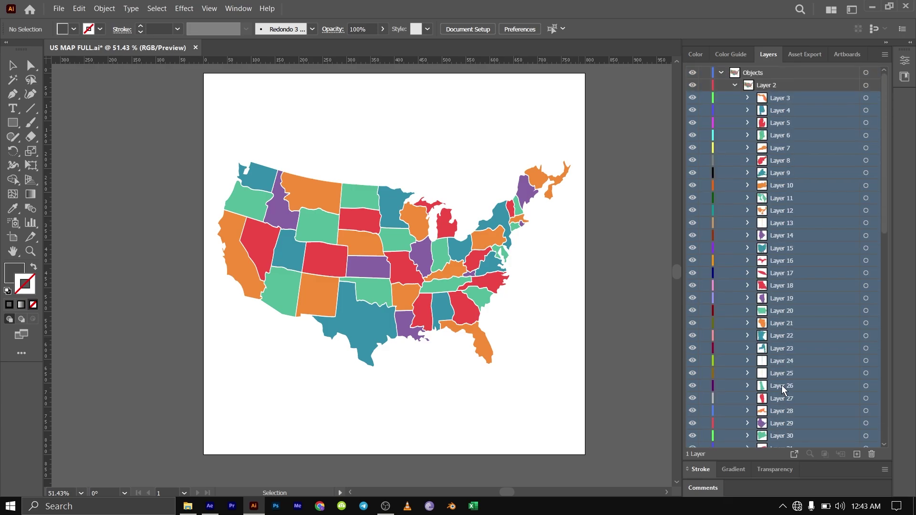
pyautogui.moveTo(791, 99); pyautogui.dragTo(778, 72)
pyautogui.scroll(-7, 762, 360)
pyautogui.scroll(-7, 762, 360)
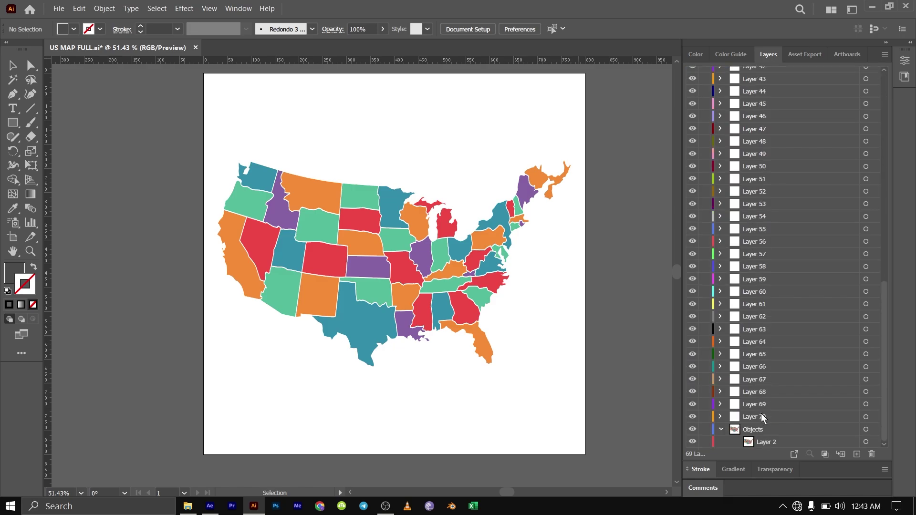
# Select the emptied Objects layer.
pyautogui.click(756, 434)
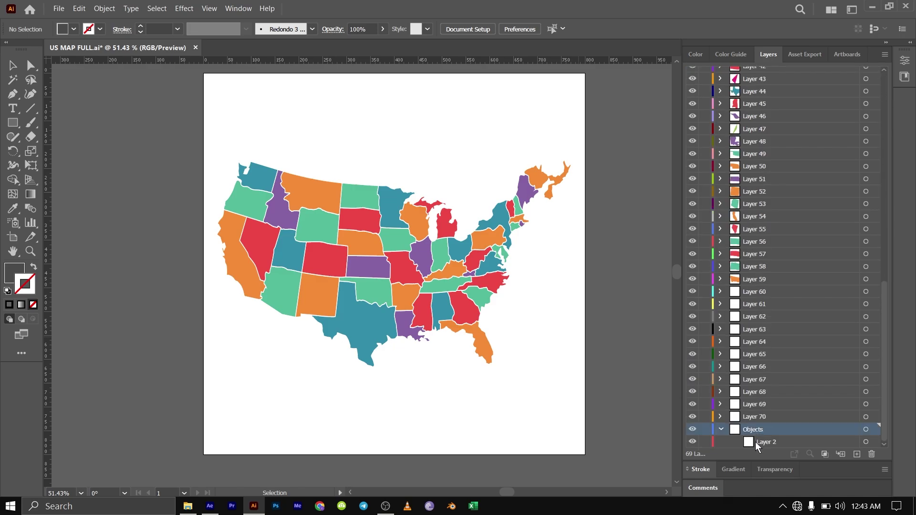
pyautogui.click(757, 444)
pyautogui.click(762, 431)
# Delete the empty Objects layer, then find the California, Oregon, Washington and Idaho layers.
pyautogui.click(871, 454)
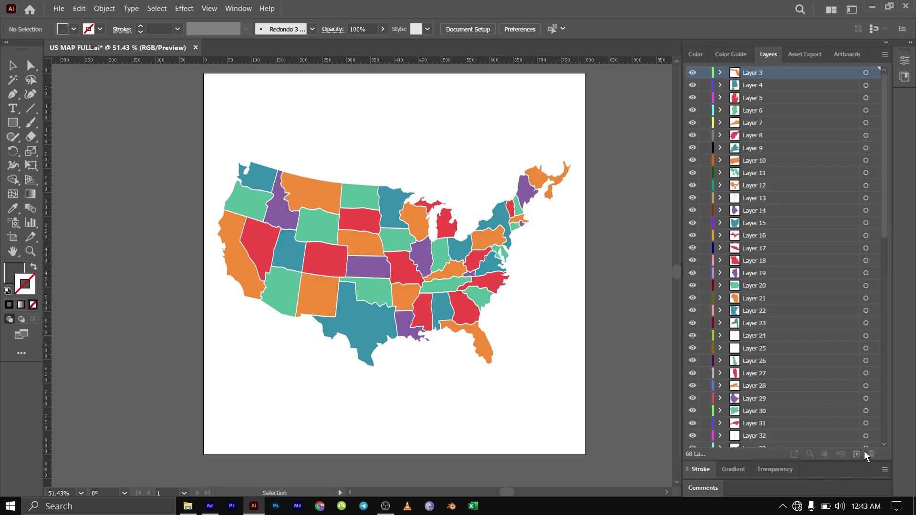
pyautogui.click(241, 273)
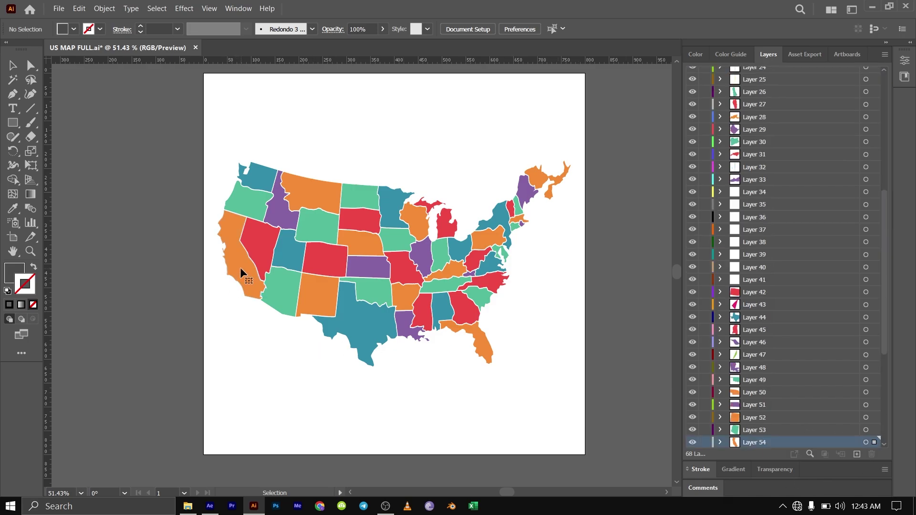
pyautogui.click(241, 195)
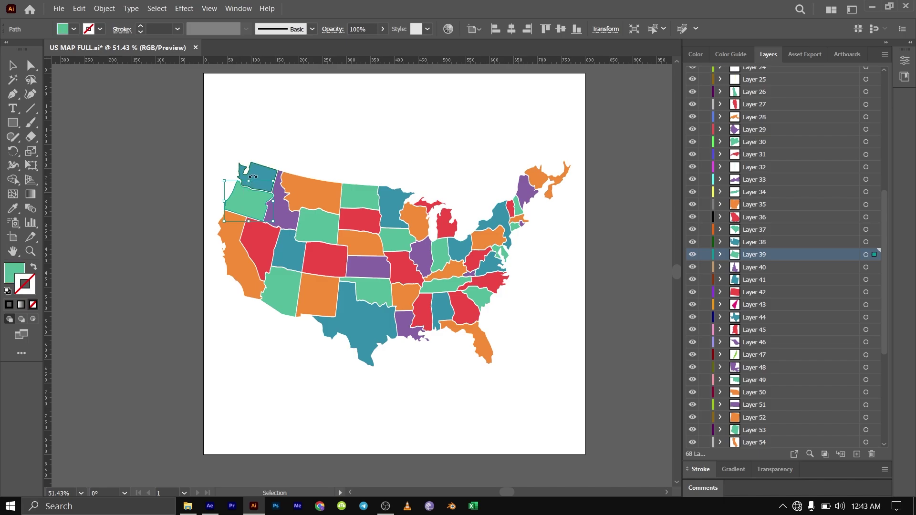
pyautogui.click(261, 174)
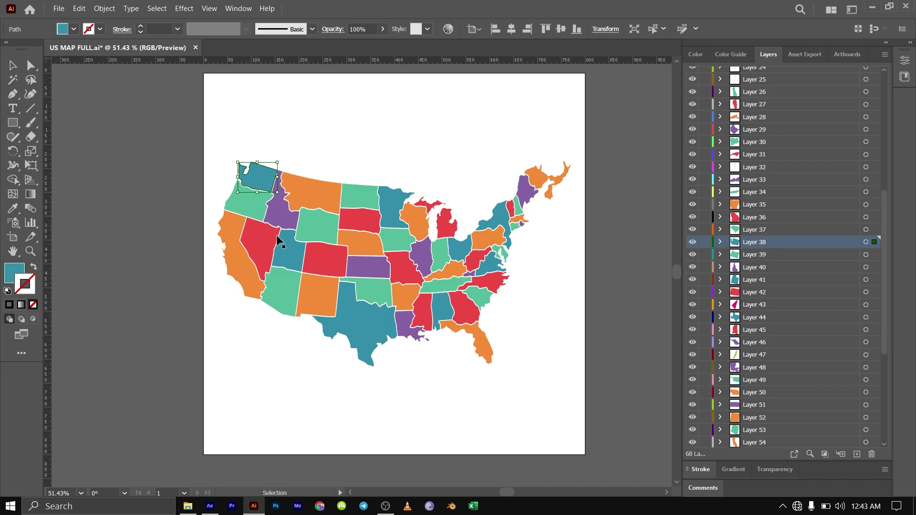
pyautogui.click(245, 281)
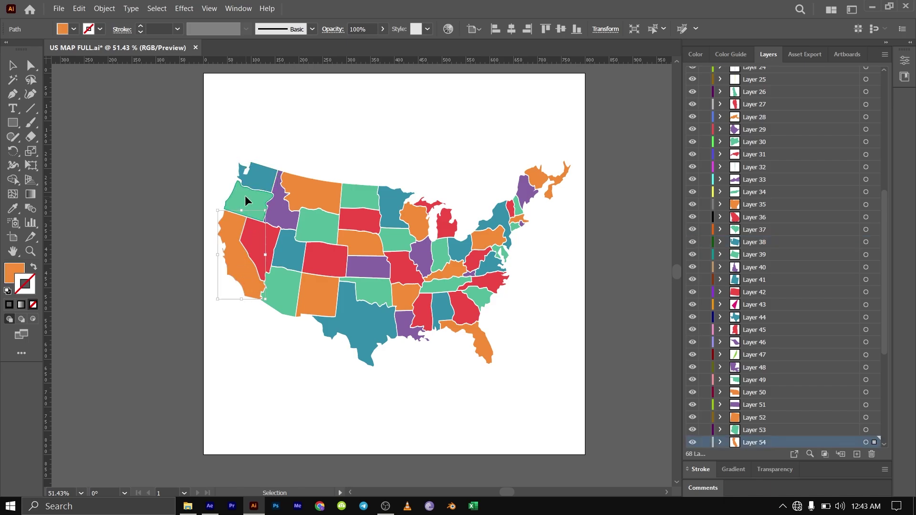
pyautogui.click(246, 201)
pyautogui.click(263, 174)
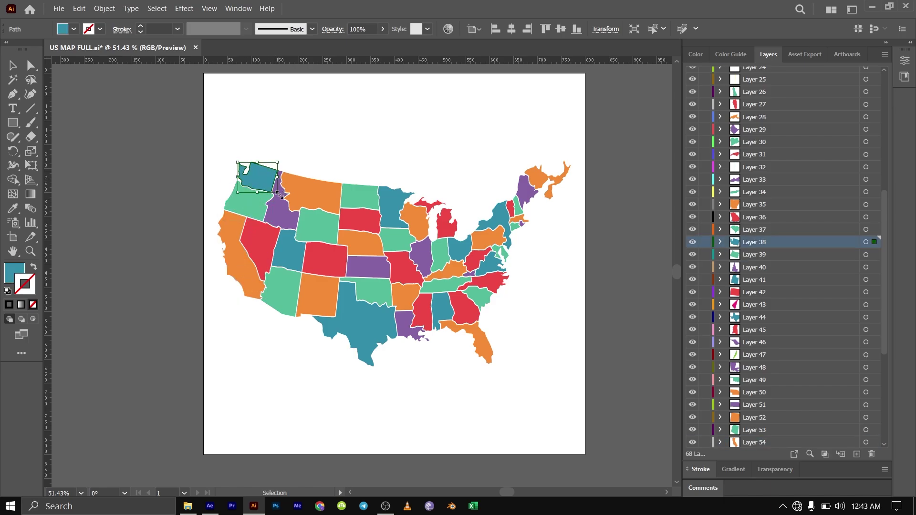
pyautogui.click(282, 220)
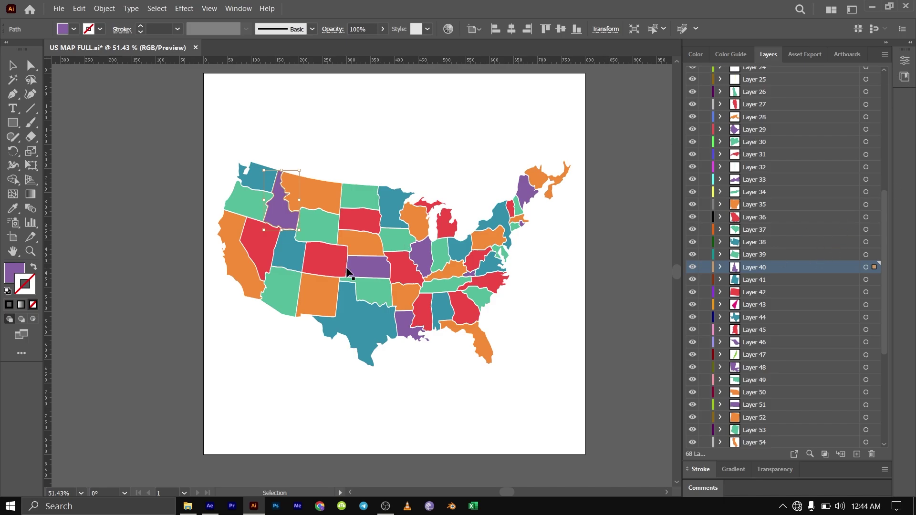
# Close US MAP FULL without saving, import US WEST COAST FULL.ai as a composition and open it.
pyautogui.click(906, 5)
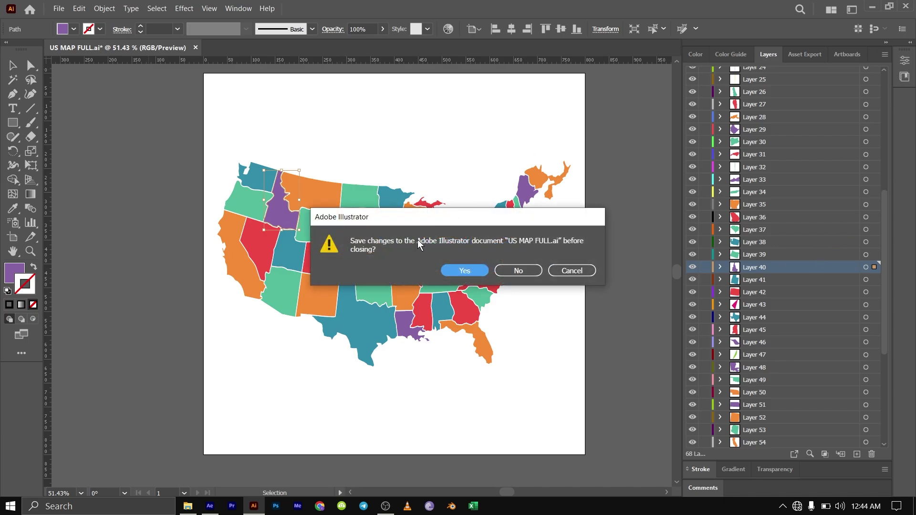
pyautogui.click(517, 270)
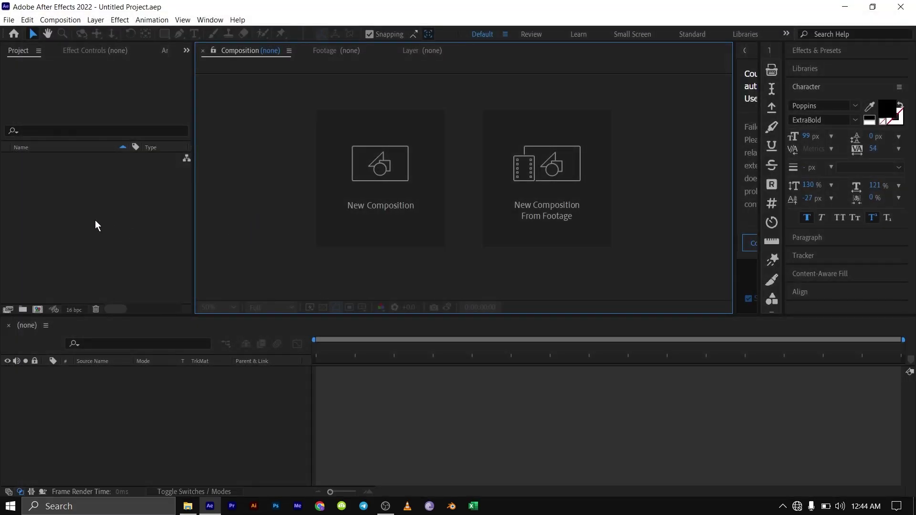
pyautogui.doubleClick(96, 222)
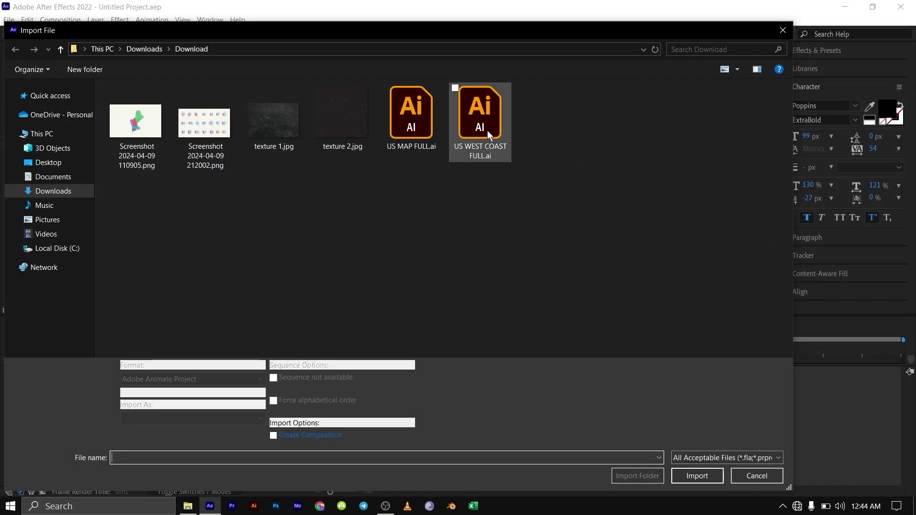
pyautogui.doubleClick(491, 127)
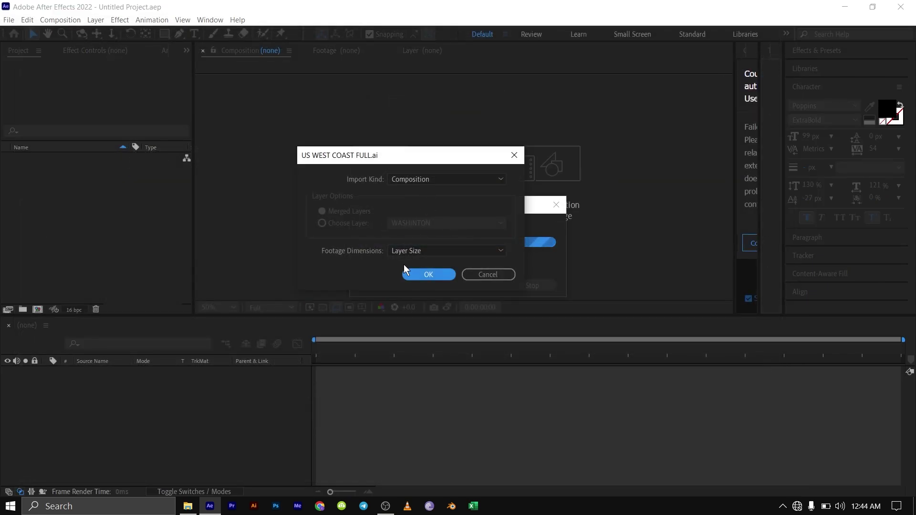
pyautogui.click(419, 275)
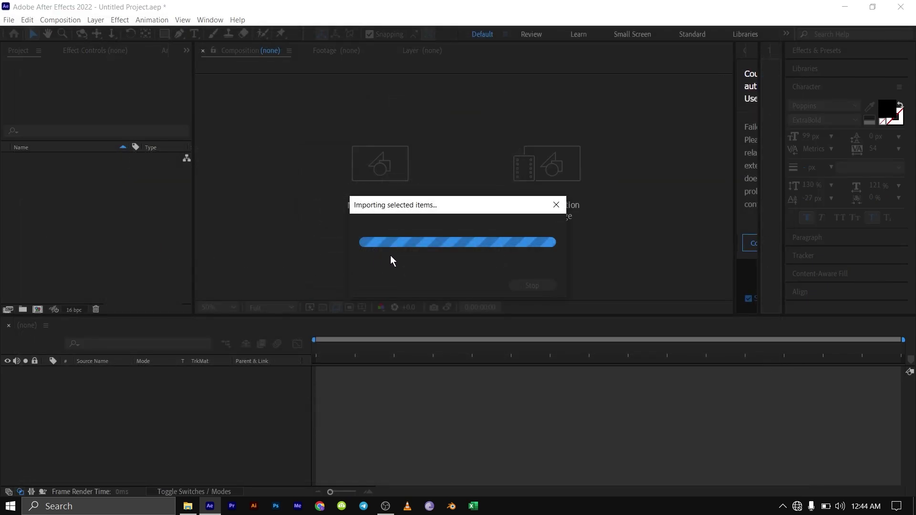
pyautogui.click(126, 250)
pyautogui.doubleClick(69, 160)
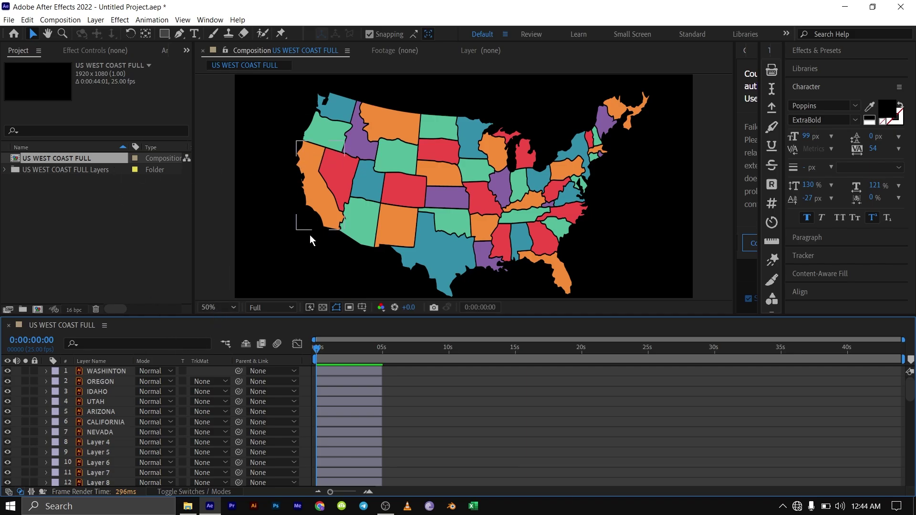
# Import Screenshot 2024-04-09 110905.png and position it over the map's eastern half.
pyautogui.scroll(-1, 439, 187)
pyautogui.scroll(1, 438, 187)
pyautogui.click(63, 22)
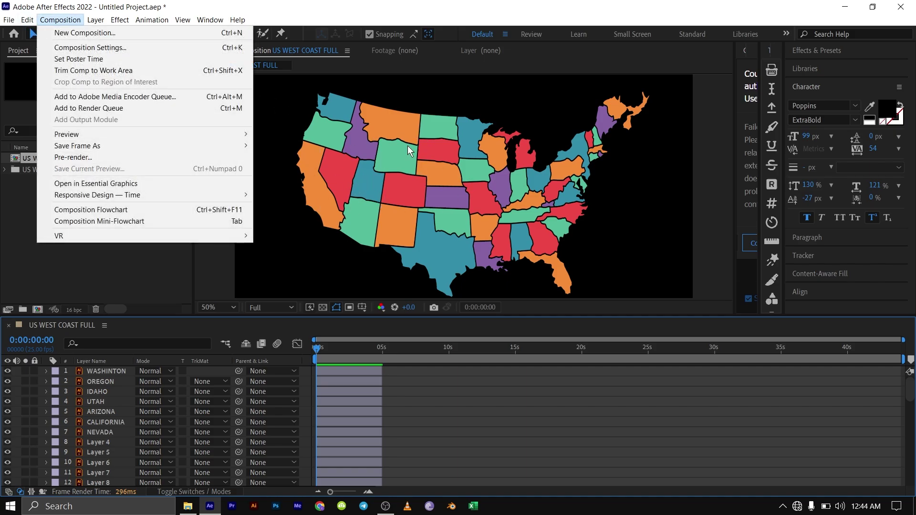
pyautogui.click(169, 276)
pyautogui.scroll(-8, 128, 423)
pyautogui.doubleClick(65, 244)
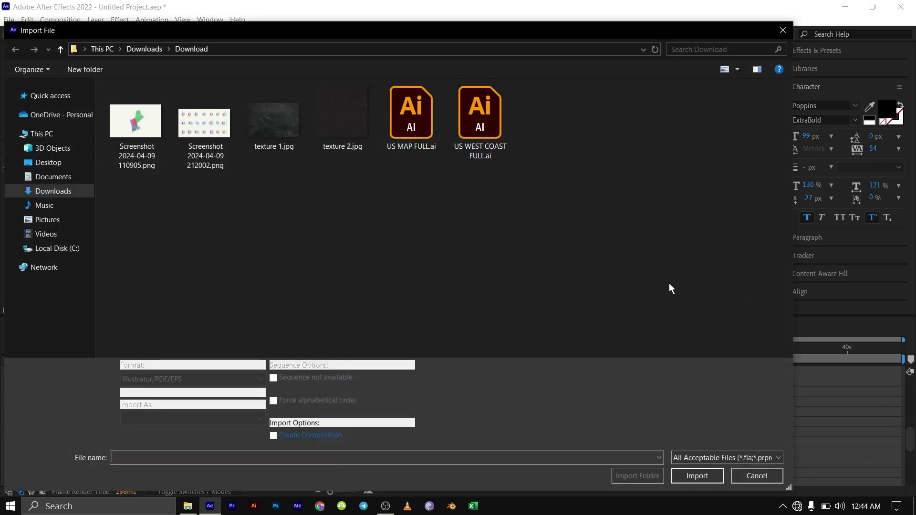
pyautogui.doubleClick(154, 135)
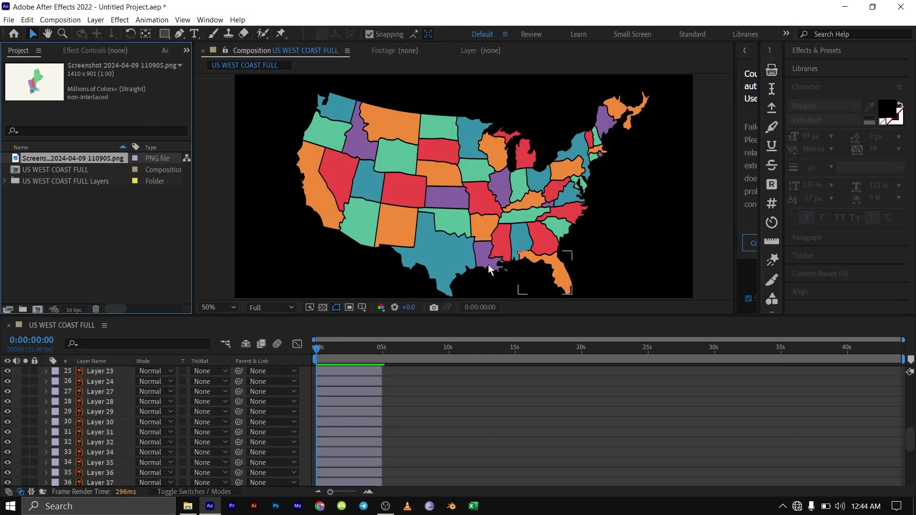
pyautogui.moveTo(60, 162); pyautogui.dragTo(711, 187)
pyautogui.moveTo(627, 186); pyautogui.dragTo(508, 164)
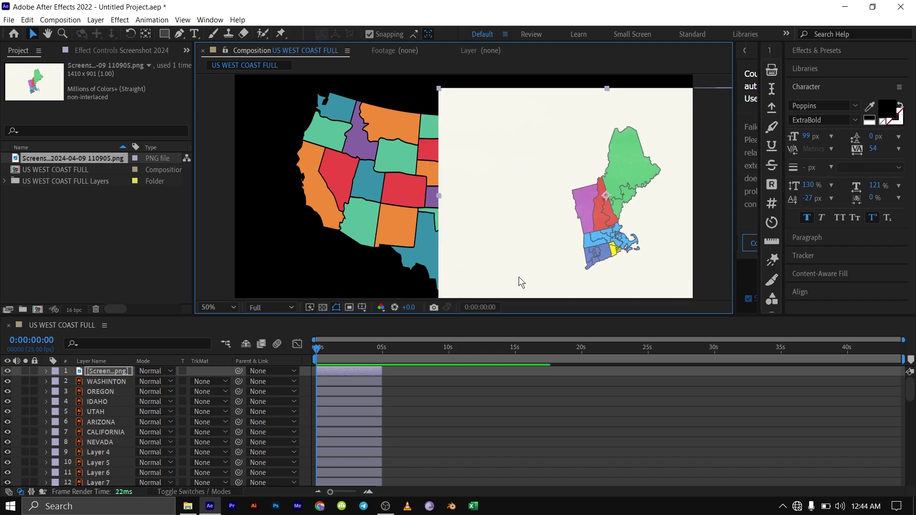
# Create a Pale Yellow solid using the cream colour sampled from the screenshot.
pyautogui.click(91, 206)
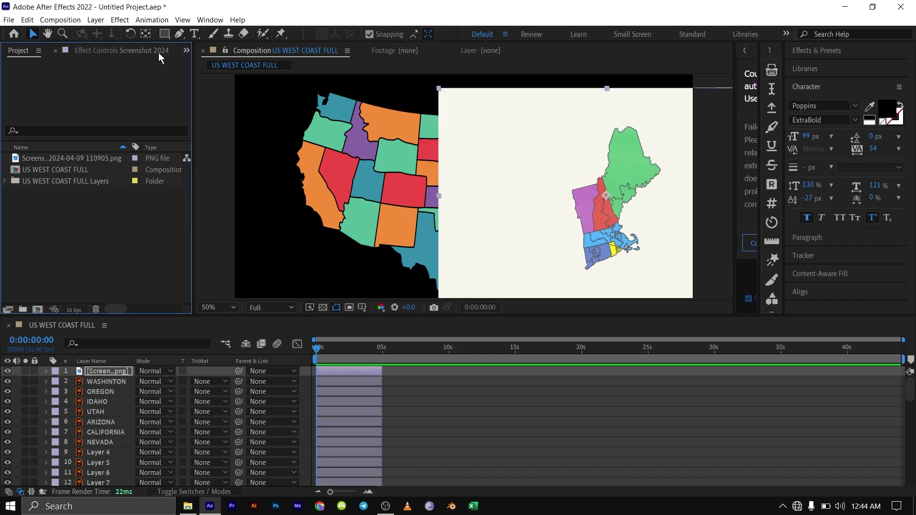
pyautogui.click(95, 19)
pyautogui.click(152, 20)
pyautogui.moveTo(95, 20)
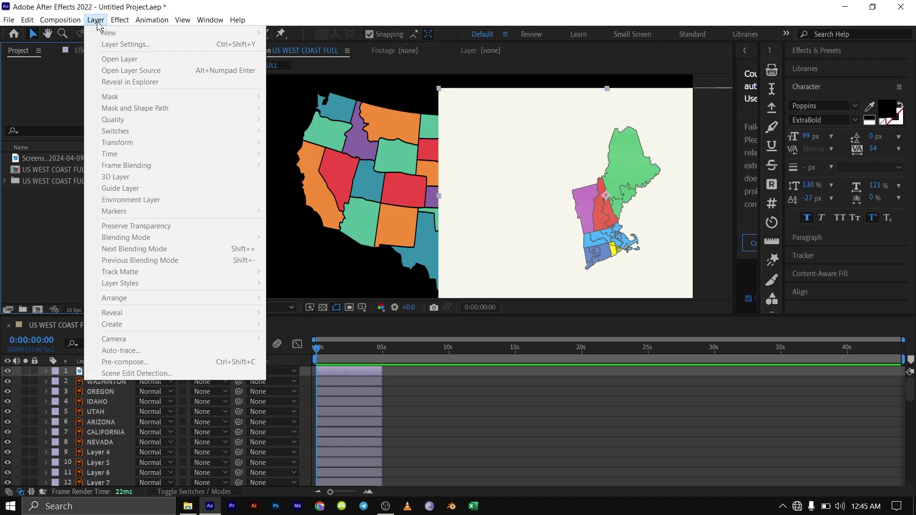
pyautogui.click(502, 412)
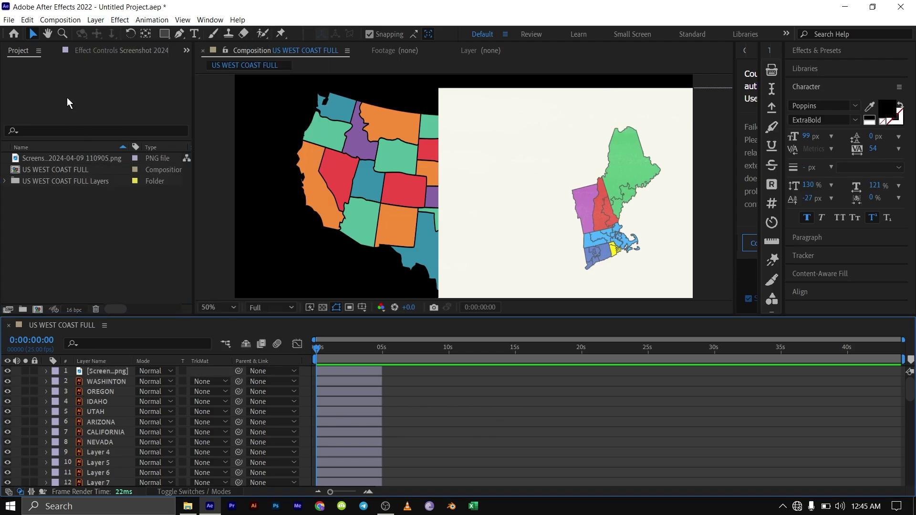
pyautogui.click(96, 20)
pyautogui.moveTo(102, 24)
pyautogui.moveTo(215, 32)
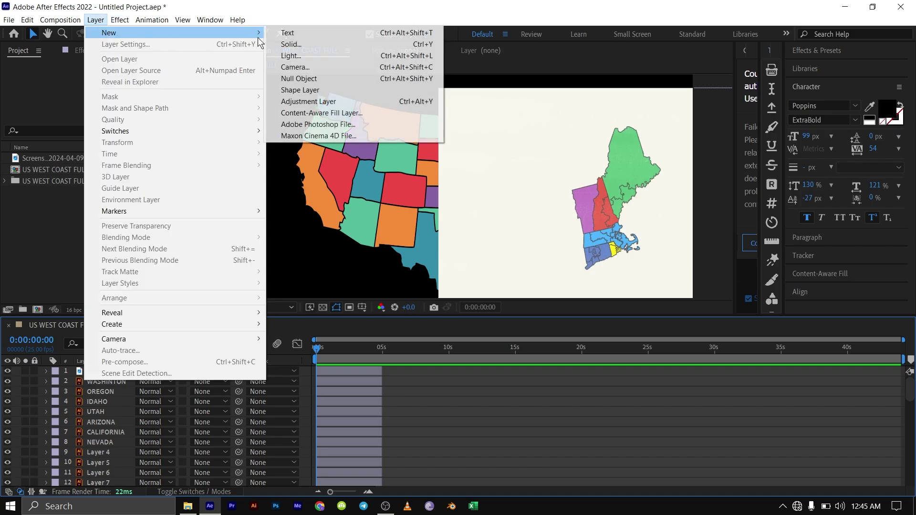
pyautogui.click(313, 47)
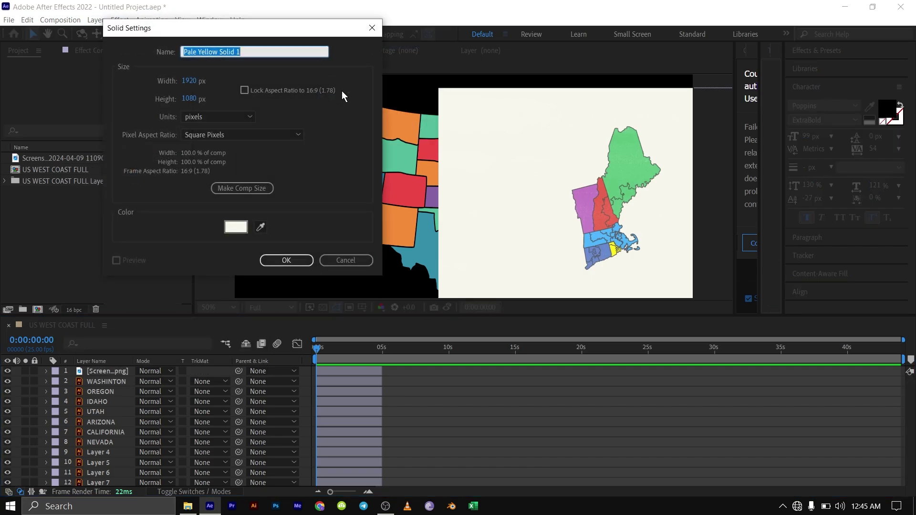
pyautogui.click(260, 227)
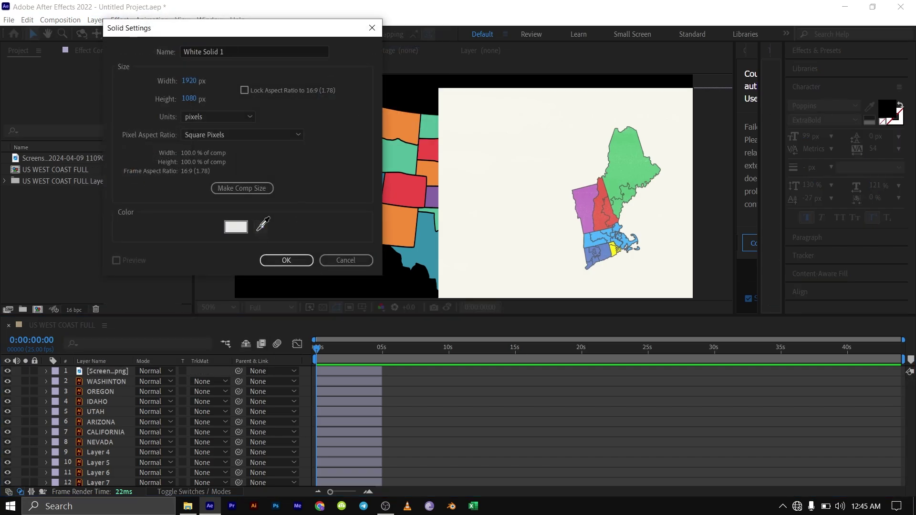
pyautogui.click(286, 260)
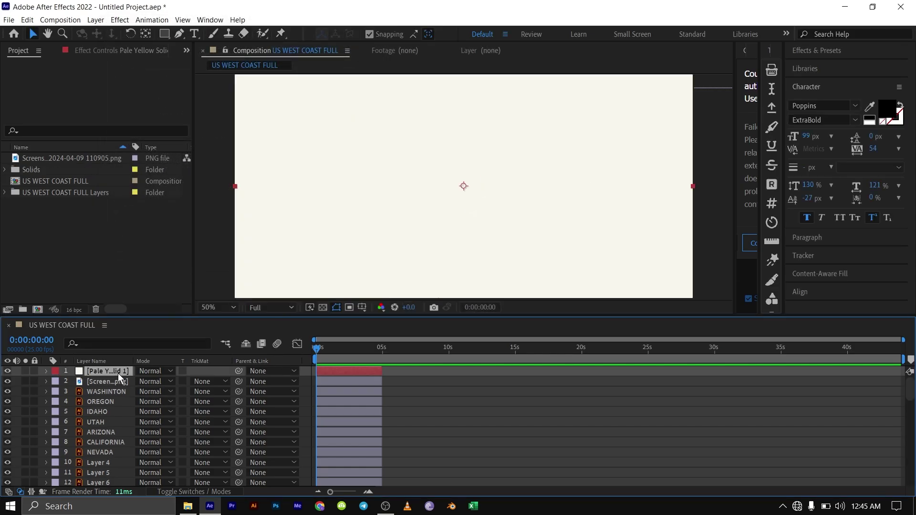
# Move the solid to the bottom of the stack and delete the old Background layer.
pyautogui.moveTo(118, 373); pyautogui.dragTo(107, 476)
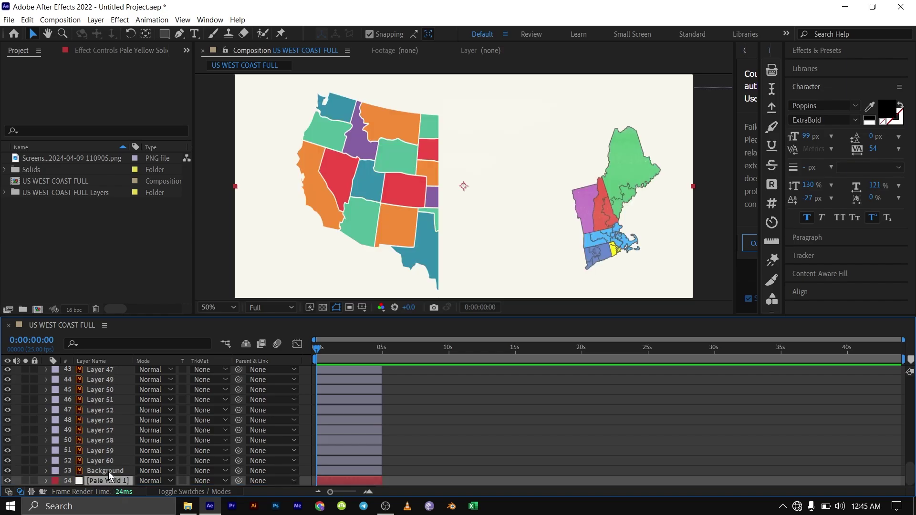
pyautogui.click(108, 471)
pyautogui.press('Delete')
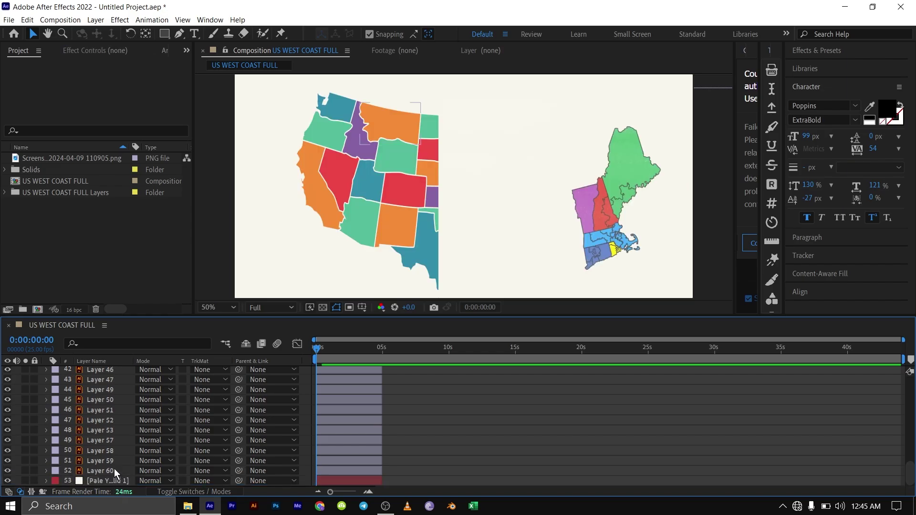
pyautogui.scroll(10, 114, 412)
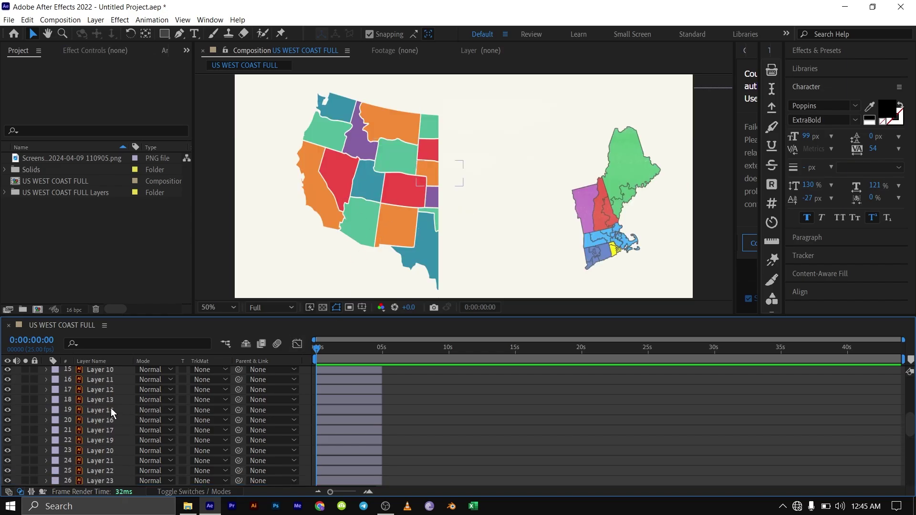
# Delete the screenshot layer and set the current time to 0:00:02:00.
pyautogui.click(115, 374)
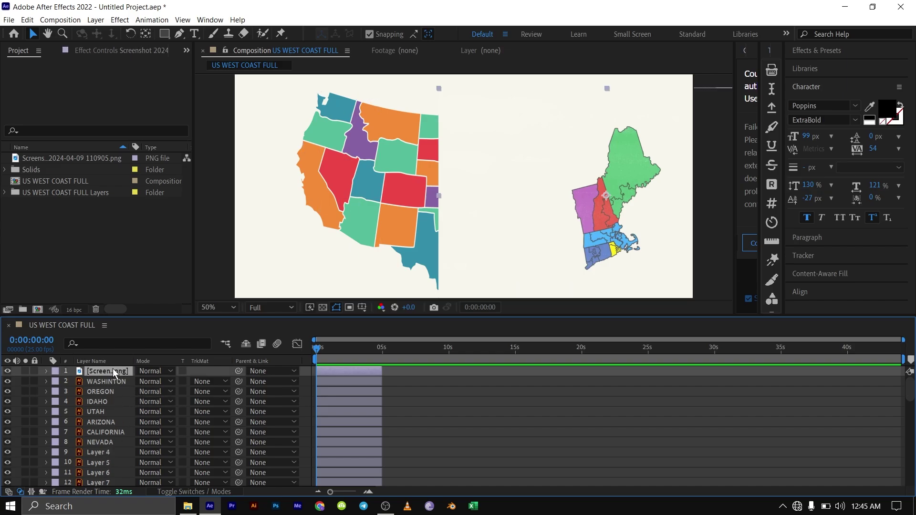
pyautogui.press('Delete')
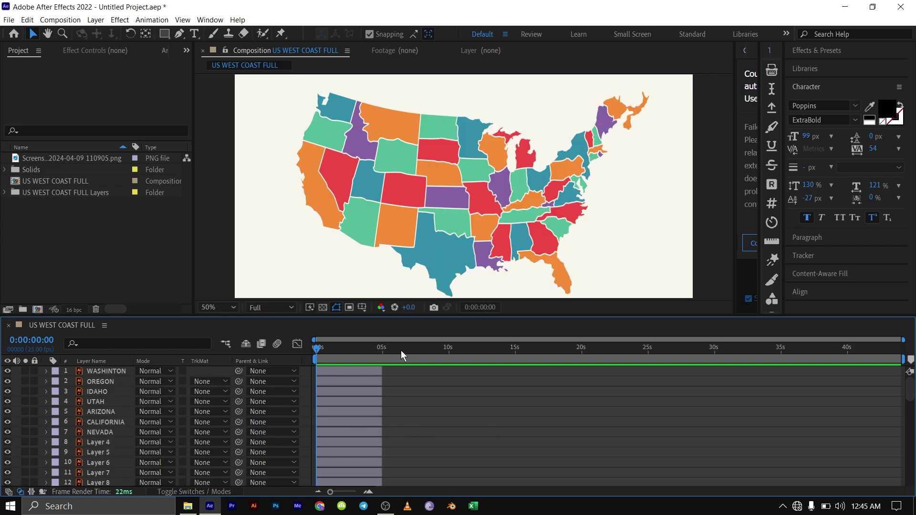
pyautogui.click(487, 308)
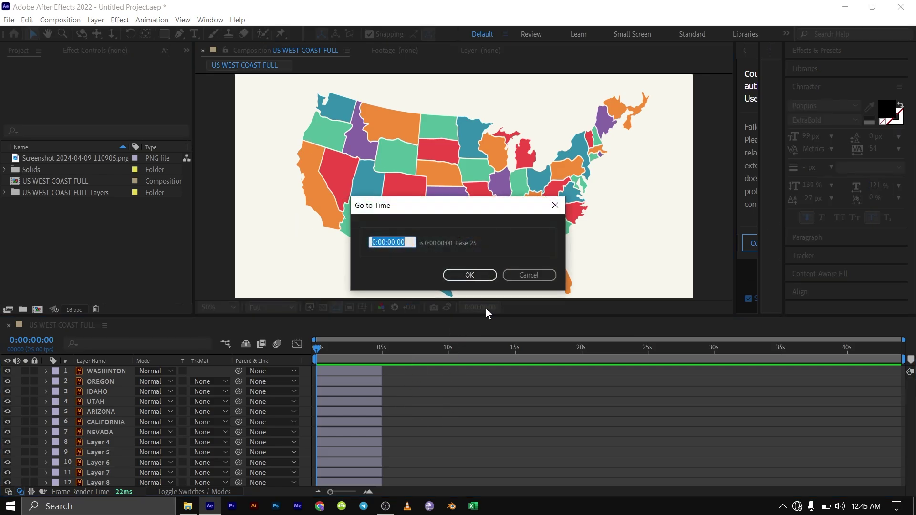
pyautogui.click(393, 242)
pyautogui.write('2')
pyautogui.click(461, 275)
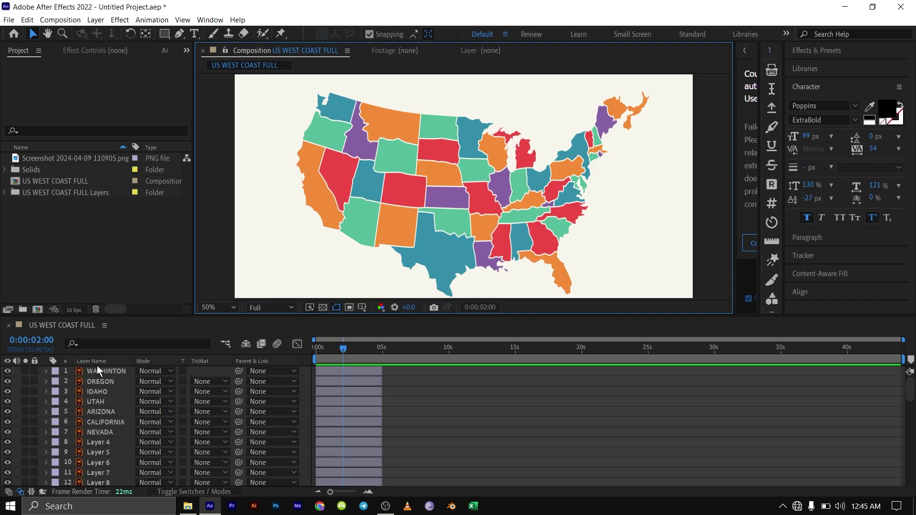
# Select state layers 8 through the last in the timeline.
pyautogui.click(99, 442)
pyautogui.scroll(-10, 99, 442)
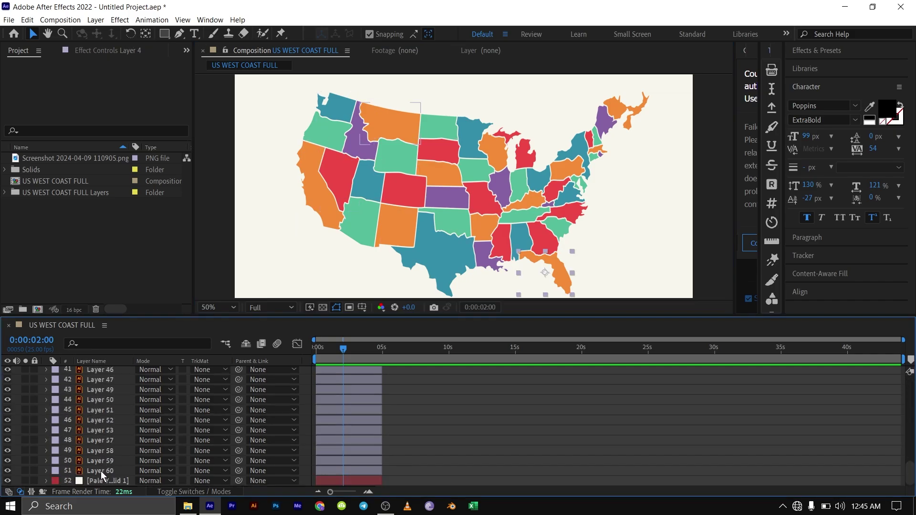
pyautogui.click(101, 470)
pyautogui.scroll(3, 98, 445)
pyautogui.scroll(6, 102, 436)
pyautogui.keyDown('shift'); pyautogui.click(100, 399); pyautogui.keyUp('shift')
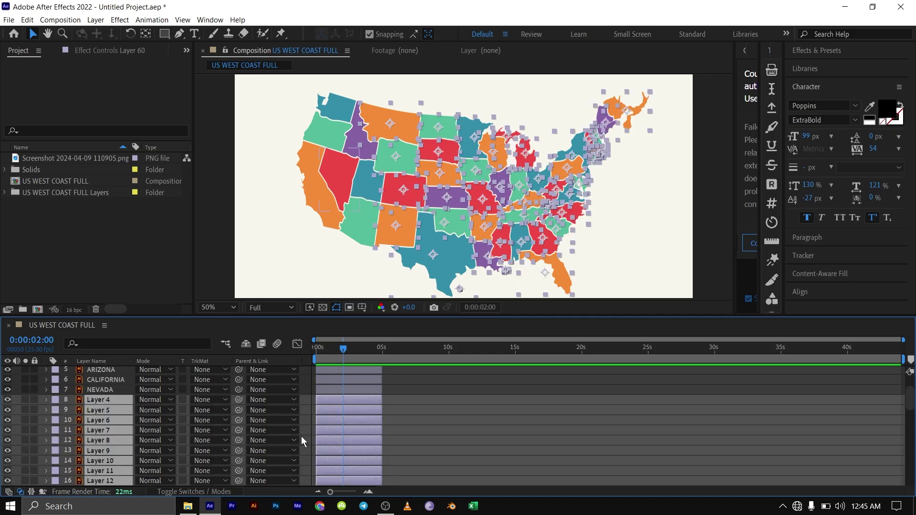
# Trim the selected states, Layer 5 and Layer 7 to end around 1:21–2:00.
pyautogui.scroll(3, 429, 410)
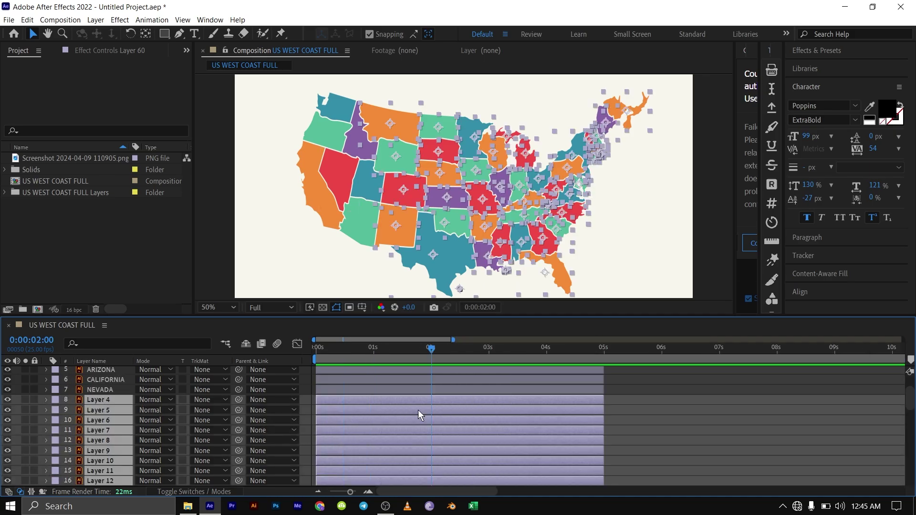
pyautogui.moveTo(605, 405); pyautogui.dragTo(433, 402)
pyautogui.scroll(5, 421, 402)
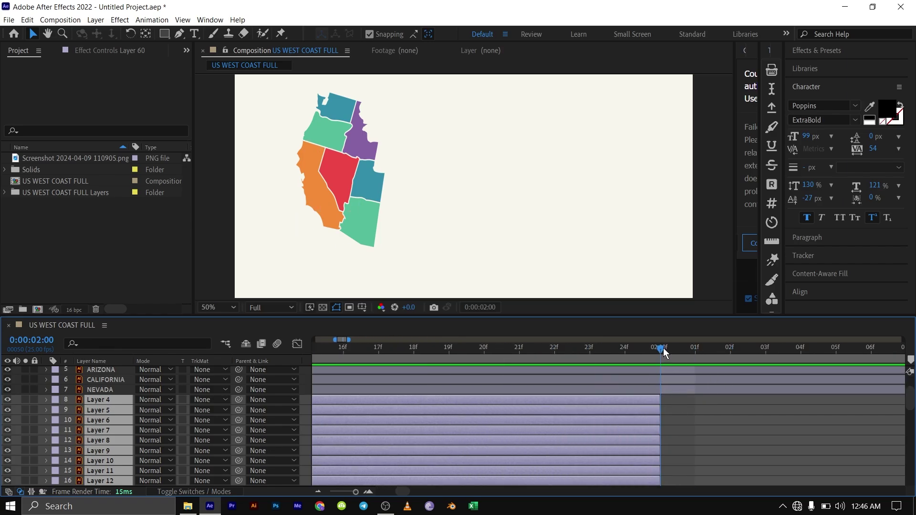
pyautogui.click(625, 350)
pyautogui.press('pageup')
pyautogui.press('pageup')
pyautogui.press('pageup')
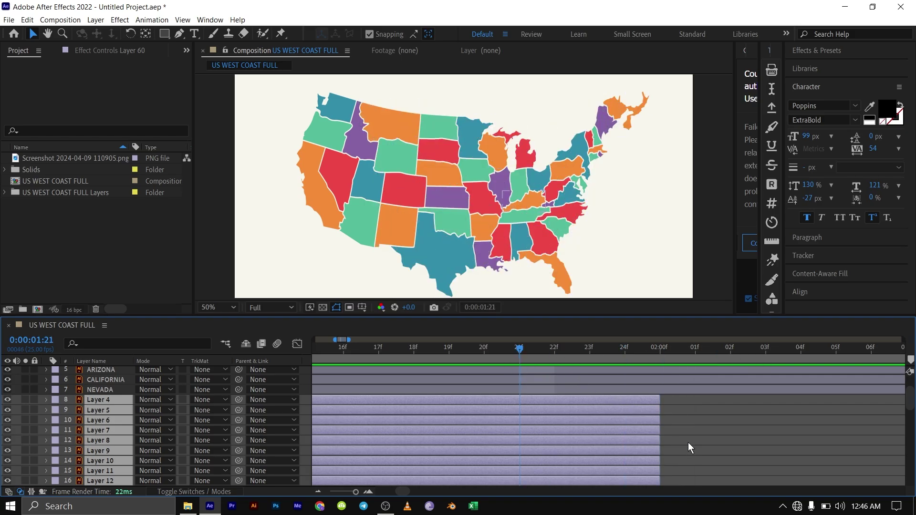
pyautogui.click(687, 447)
pyautogui.moveTo(659, 412); pyautogui.dragTo(520, 412)
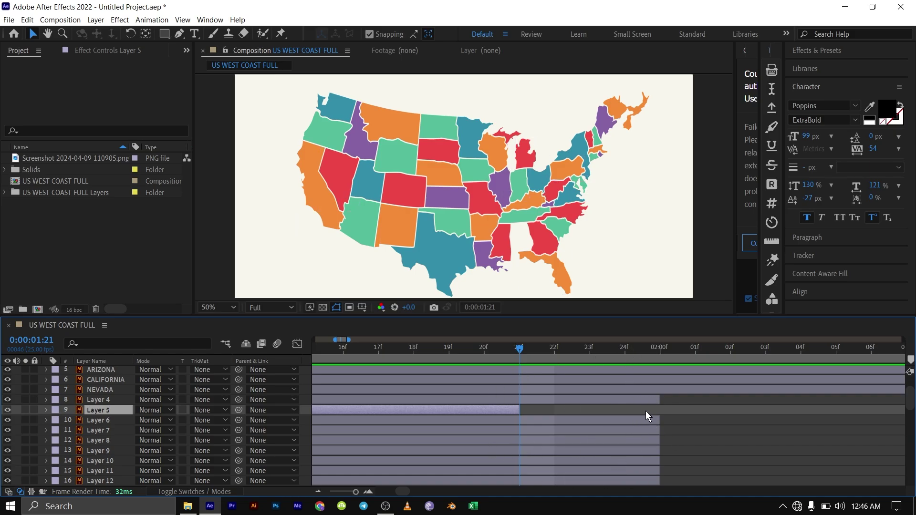
pyautogui.click(659, 346)
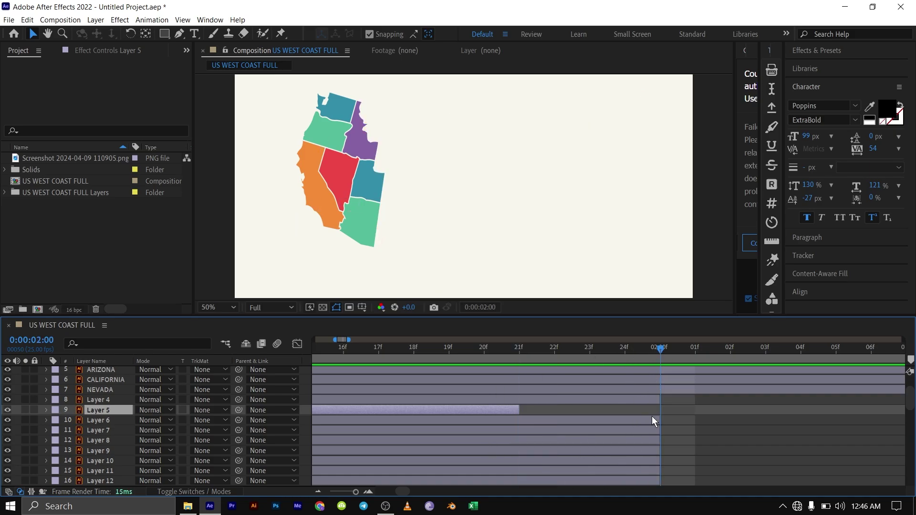
pyautogui.moveTo(659, 432); pyautogui.dragTo(619, 436)
# Trim the remaining non-western state layers, including 9, 16 and 43, to end near 2 seconds.
pyautogui.scroll(-3, 619, 436)
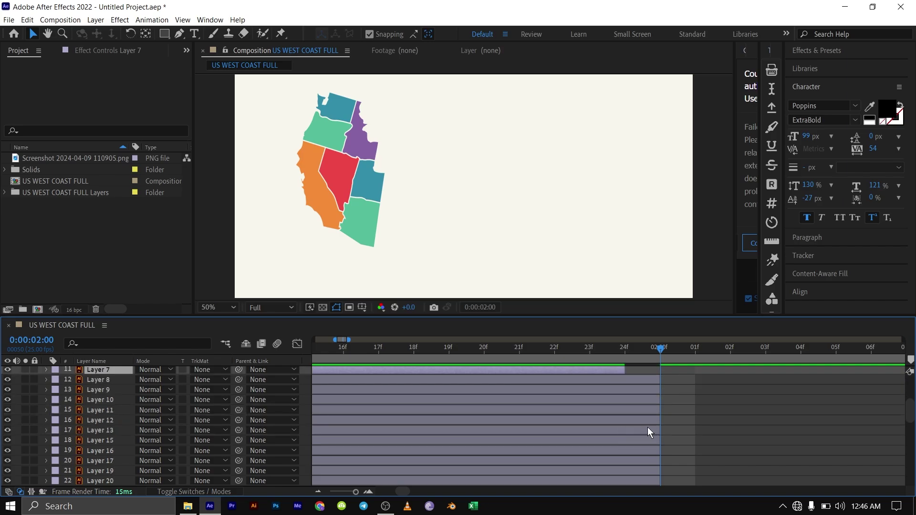
pyautogui.moveTo(660, 389); pyautogui.dragTo(519, 389)
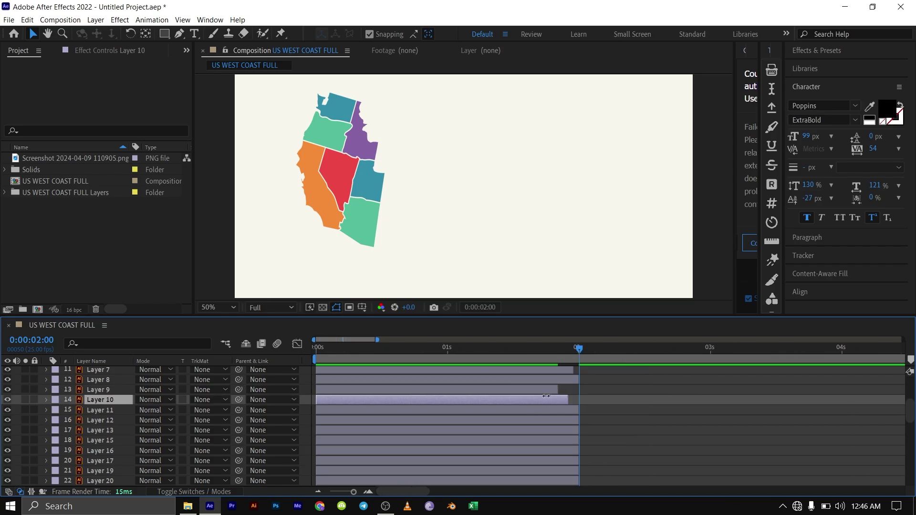
pyautogui.moveTo(578, 450); pyautogui.dragTo(549, 450)
pyautogui.scroll(-6, 554, 452)
pyautogui.moveTo(579, 461)
pyautogui.mouseDown()
pyautogui.moveTo(542, 460)
pyautogui.moveTo(568, 470)
pyautogui.mouseUp()
pyautogui.scroll(-5, 574, 448)
pyautogui.moveTo(578, 389); pyautogui.dragTo(535, 389)
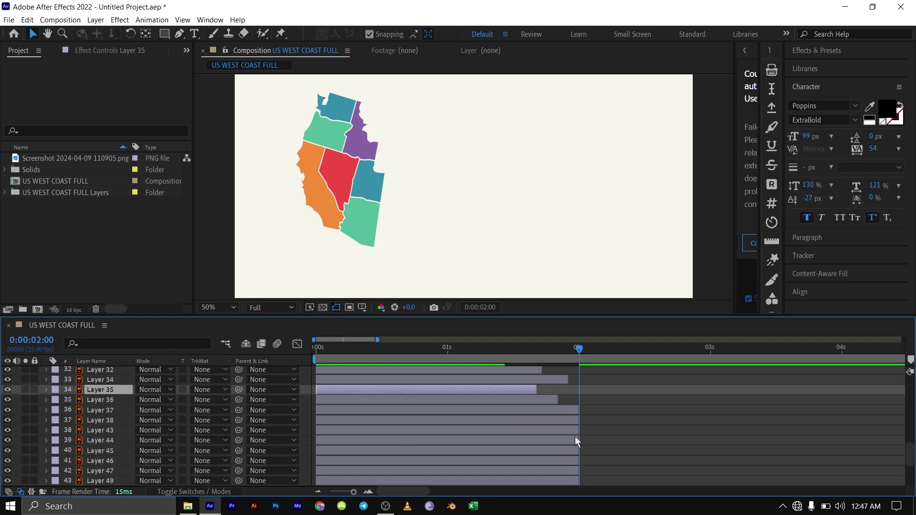
pyautogui.moveTo(578, 429); pyautogui.dragTo(492, 439)
pyautogui.scroll(-4, 549, 448)
pyautogui.moveTo(578, 460); pyautogui.dragTo(567, 460)
pyautogui.scroll(-2, 548, 449)
pyautogui.moveTo(578, 429); pyautogui.dragTo(526, 430)
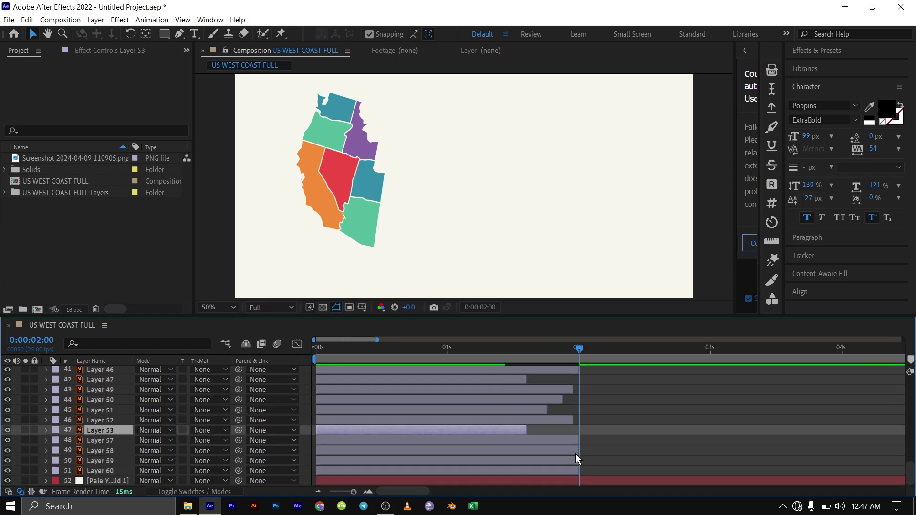
pyautogui.moveTo(578, 450); pyautogui.dragTo(542, 451)
pyautogui.moveTo(578, 471); pyautogui.dragTo(549, 461)
pyautogui.scroll(17, 570, 453)
pyautogui.scroll(10, 548, 462)
# Preview the animation from the start to confirm only the western states remain.
pyautogui.press('-')
pyautogui.press('Home')
pyautogui.press('space')
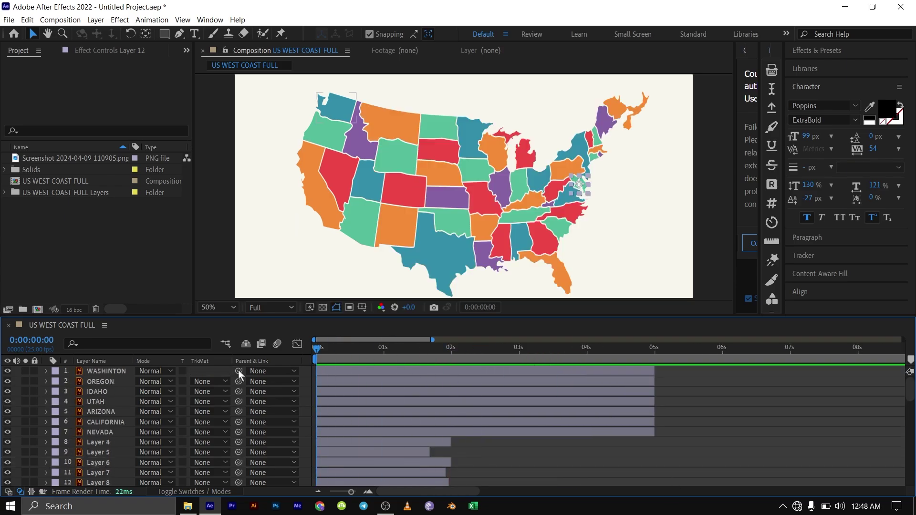
pyautogui.press('space')
pyautogui.press('space')
pyautogui.press('space')
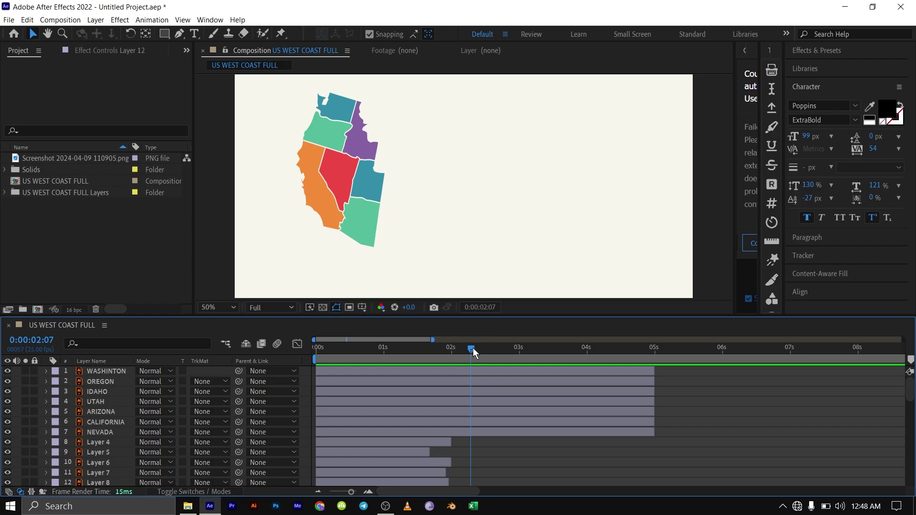
# Add Position keyframes at 0:00:02:10 to the WASHINGTON through NEVADA layers.
pyautogui.moveTo(473, 348); pyautogui.dragTo(480, 345)
pyautogui.click(99, 430)
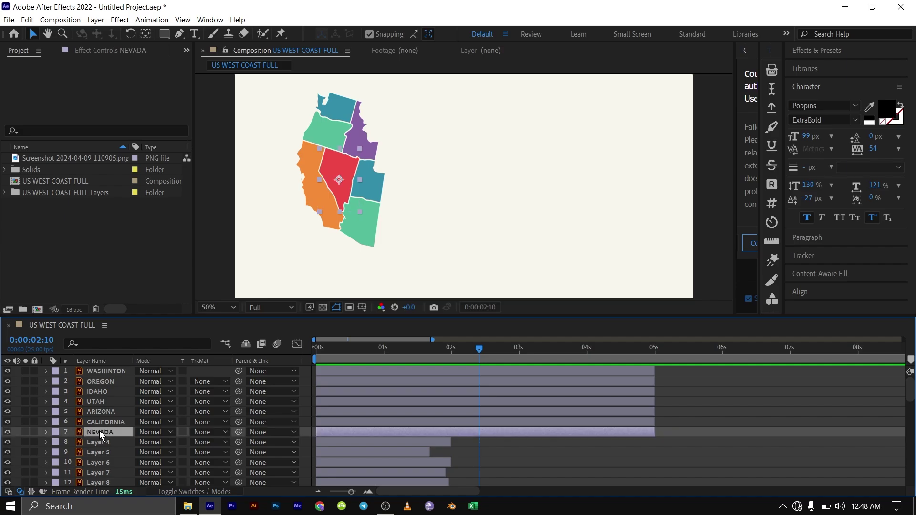
pyautogui.keyDown('shift'); pyautogui.click(106, 371); pyautogui.keyUp('shift')
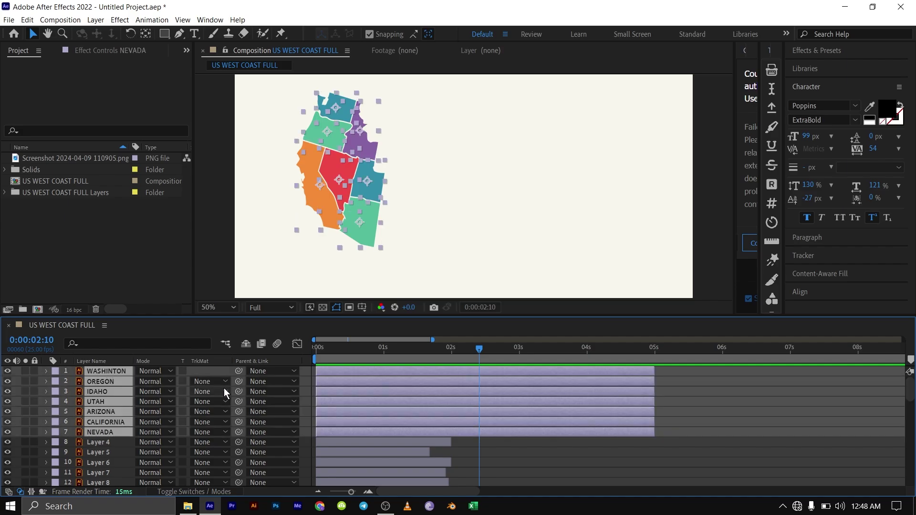
pyautogui.press('p')
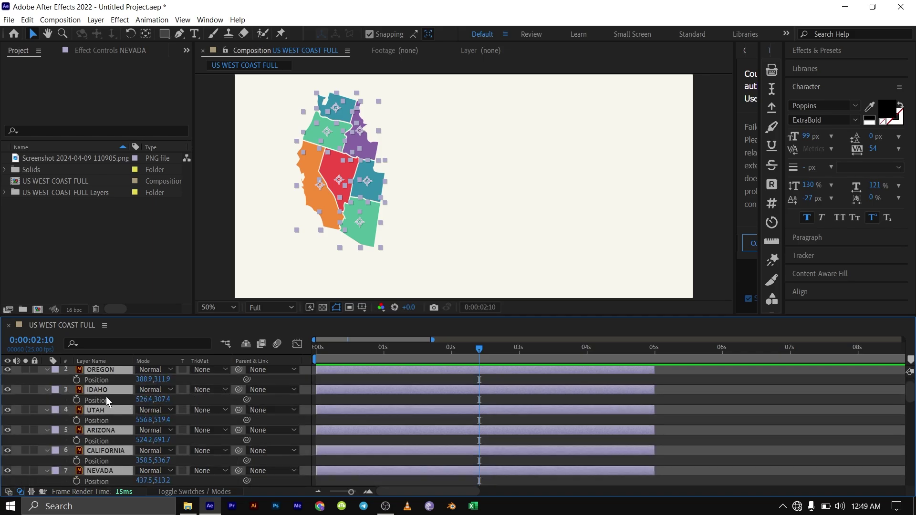
pyautogui.click(76, 379)
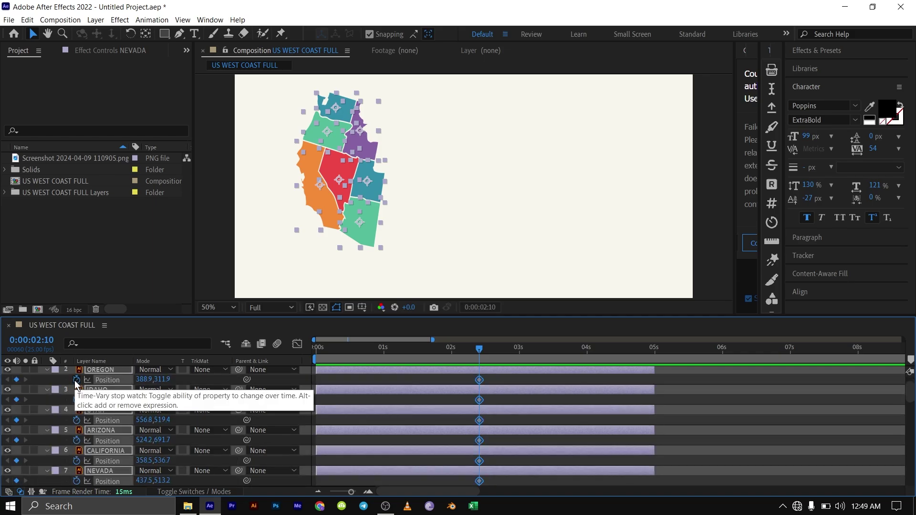
pyautogui.scroll(-2, 71, 406)
pyautogui.scroll(3, 140, 422)
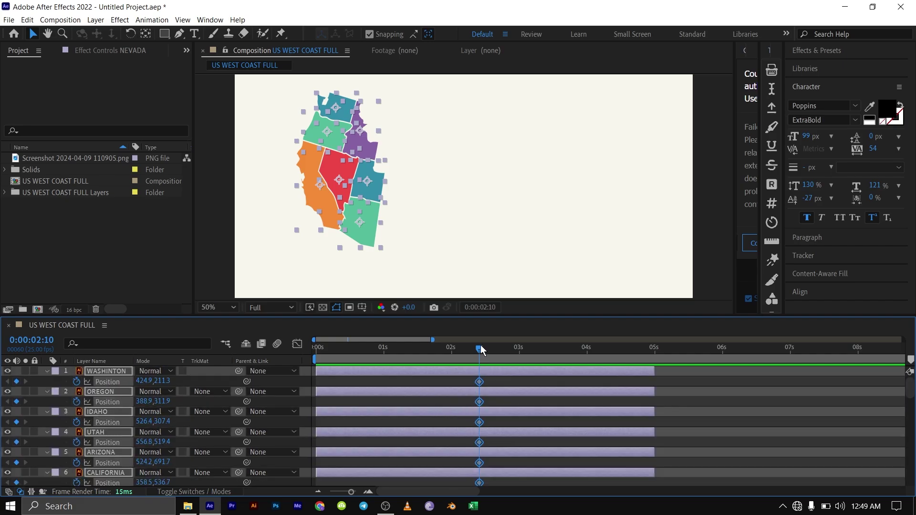
pyautogui.moveTo(480, 349); pyautogui.dragTo(538, 348)
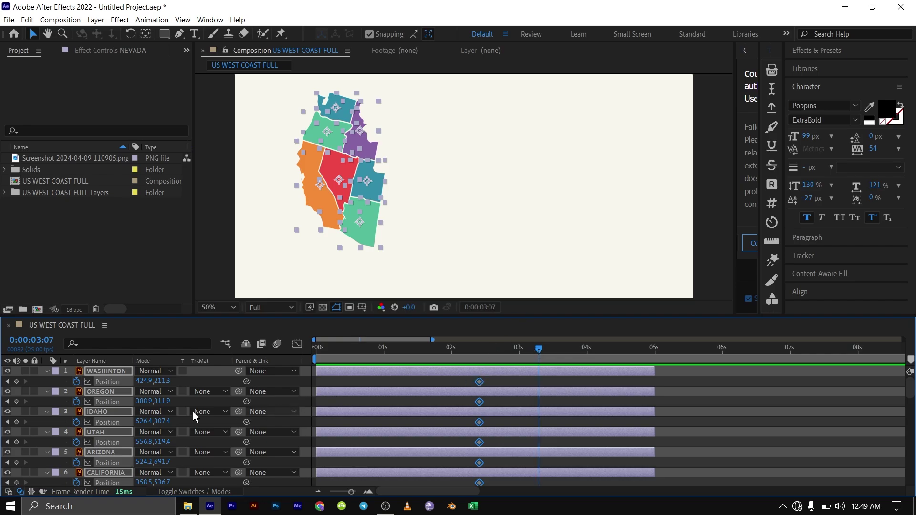
# At 3:07, shift Washington, Oregon, California and Arizona apart, then Easy Ease all Position keyframes.
pyautogui.click(703, 419)
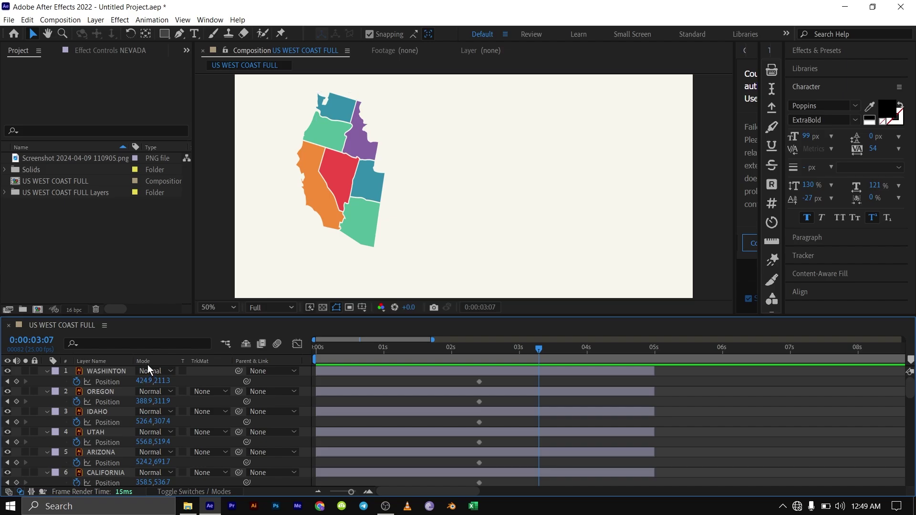
pyautogui.moveTo(144, 381); pyautogui.dragTo(126, 406)
pyautogui.moveTo(143, 483); pyautogui.dragTo(165, 441)
pyautogui.scroll(-2, 124, 417)
pyautogui.moveTo(143, 472); pyautogui.dragTo(153, 473)
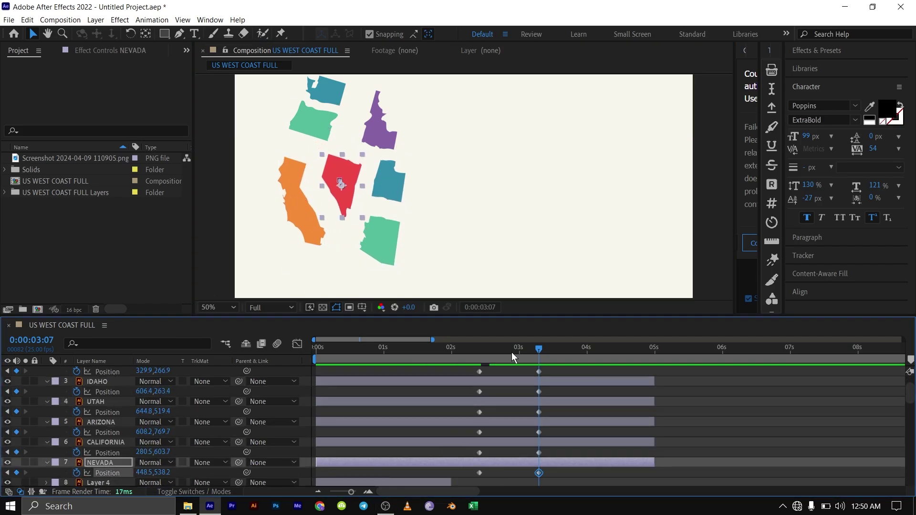
pyautogui.moveTo(566, 476); pyautogui.dragTo(463, 301)
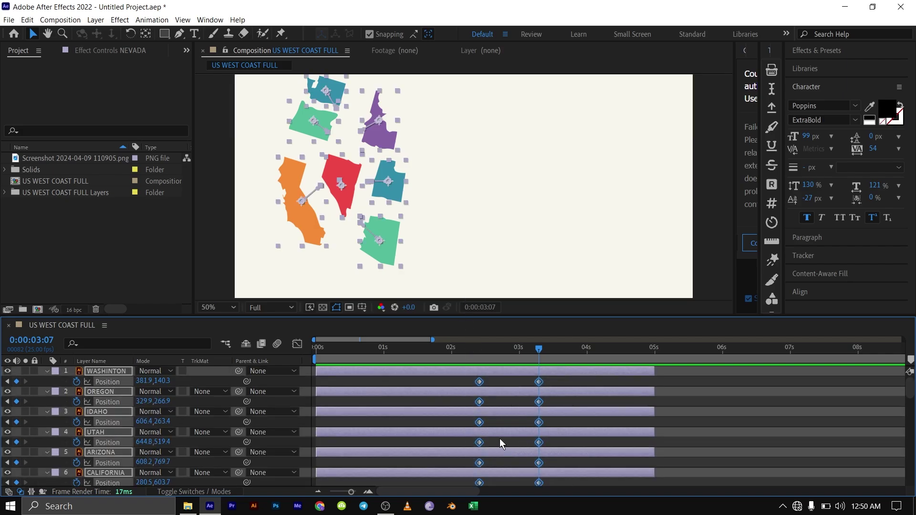
pyautogui.press('F9')
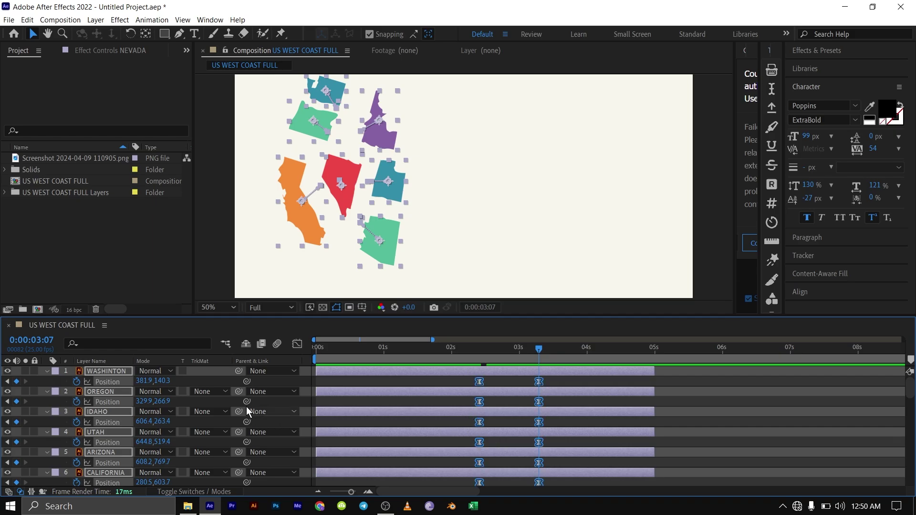
# In the Graph Editor, drag all the states' Position keyframes to about 90% easing influence.
pyautogui.click(297, 344)
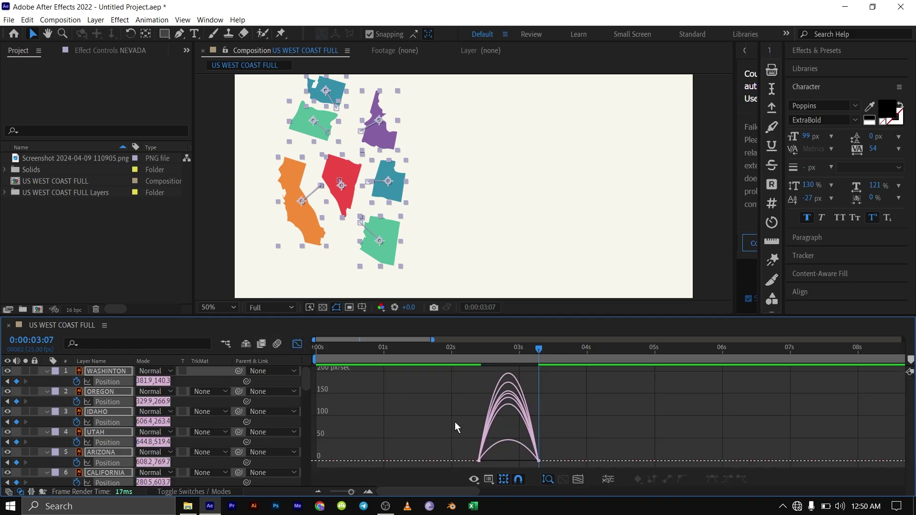
pyautogui.moveTo(448, 432); pyautogui.dragTo(564, 471)
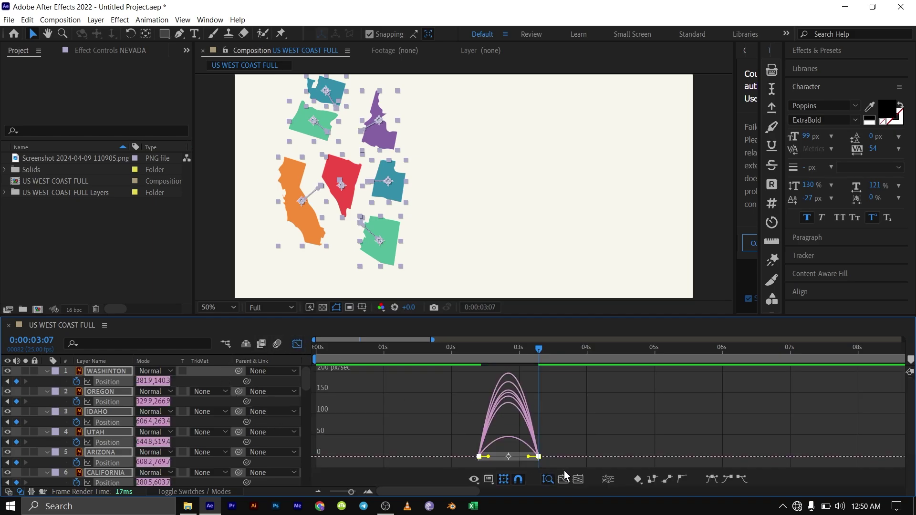
pyautogui.scroll(2, 489, 462)
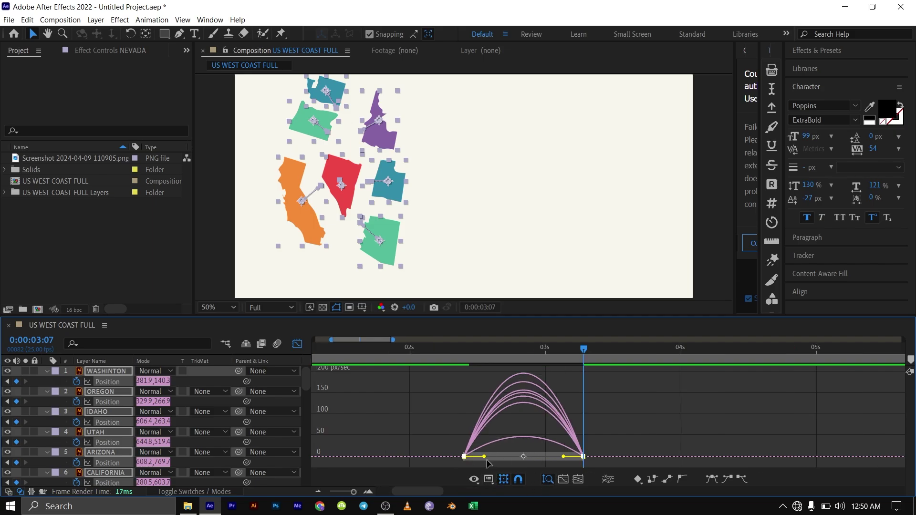
pyautogui.moveTo(484, 456); pyautogui.dragTo(545, 458)
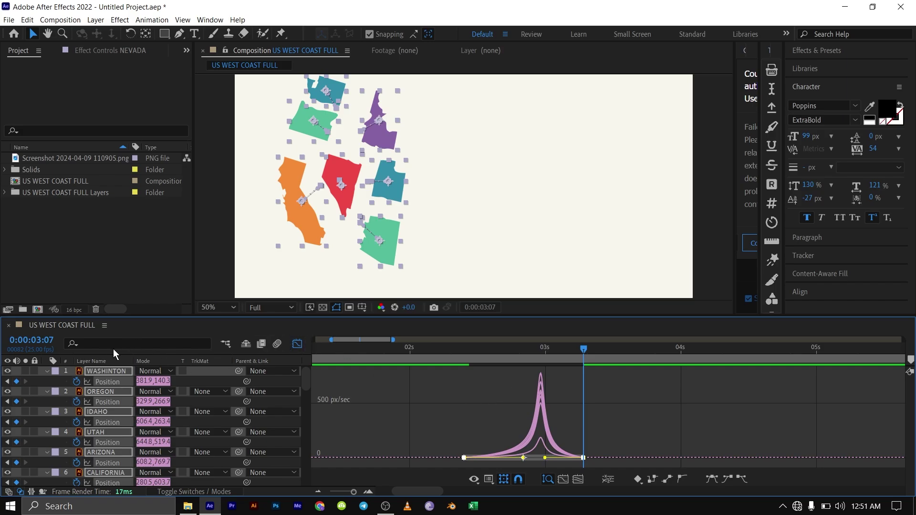
# Preview the states moving apart, then add hold Position keyframes at 3:20.
pyautogui.click(297, 345)
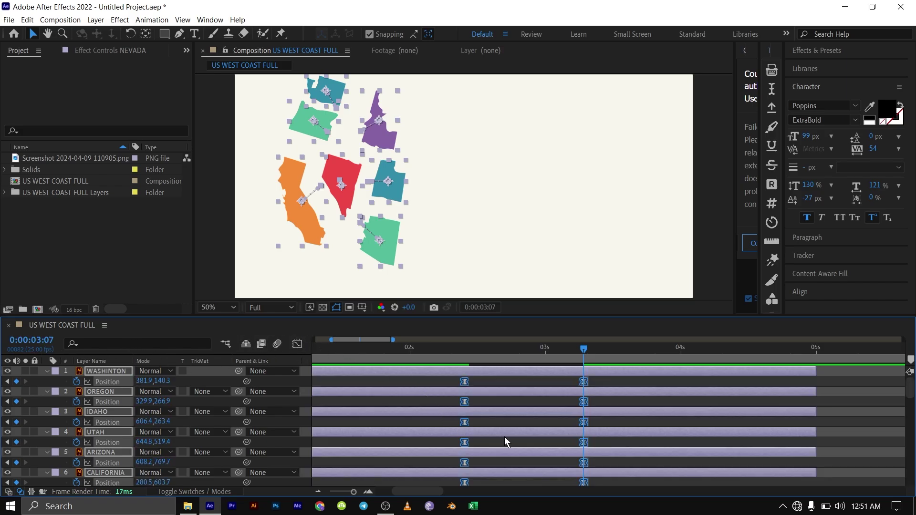
pyautogui.scroll(-3, 503, 436)
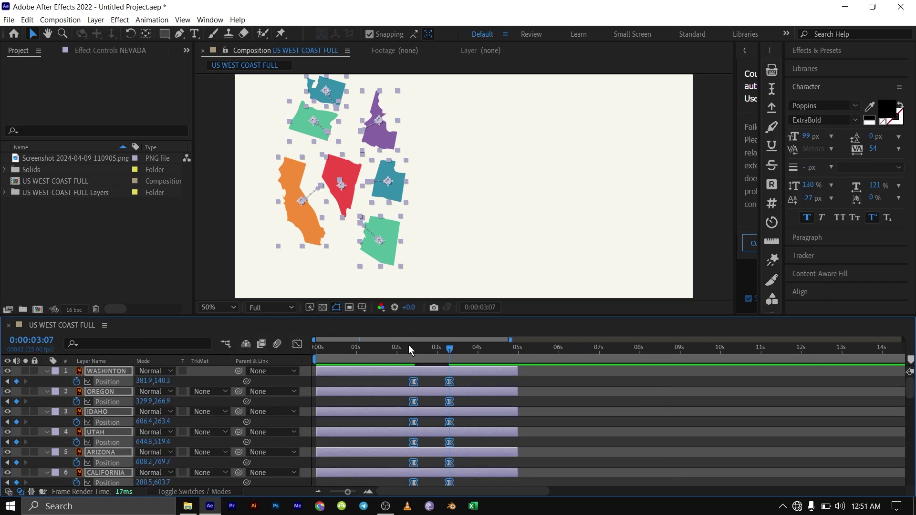
pyautogui.moveTo(409, 345); pyautogui.dragTo(337, 354)
pyautogui.press('space')
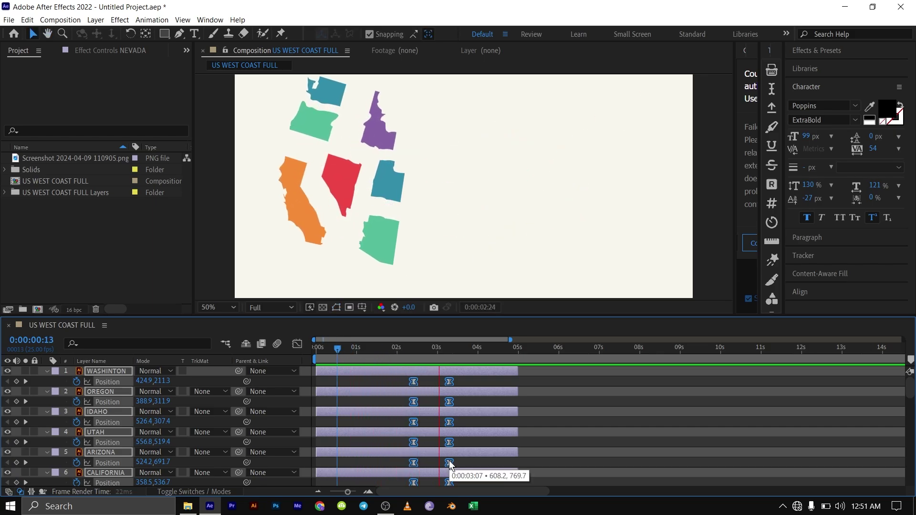
pyautogui.press('space')
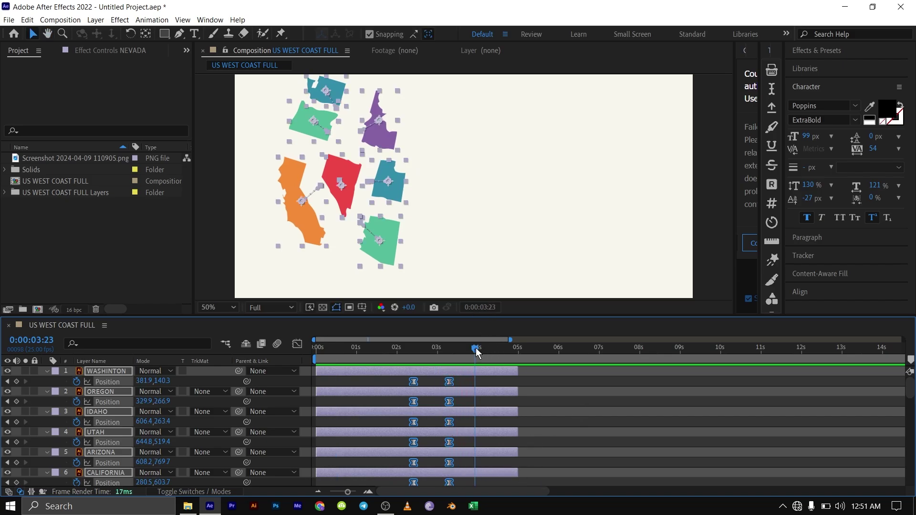
pyautogui.moveTo(476, 350); pyautogui.dragTo(474, 352)
pyautogui.click(16, 381)
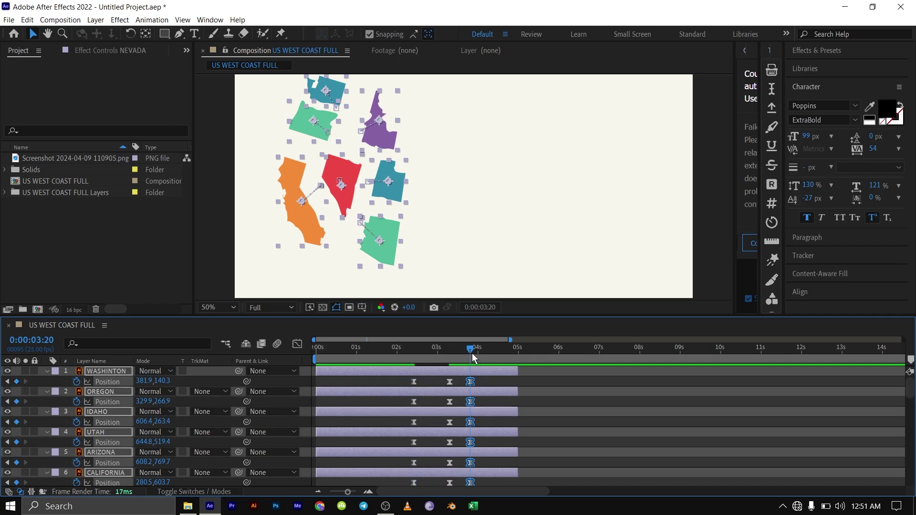
# Extend the seven western state layers' out points to about 7 seconds.
pyautogui.moveTo(471, 347); pyautogui.dragTo(490, 355)
pyautogui.scroll(-1, 529, 448)
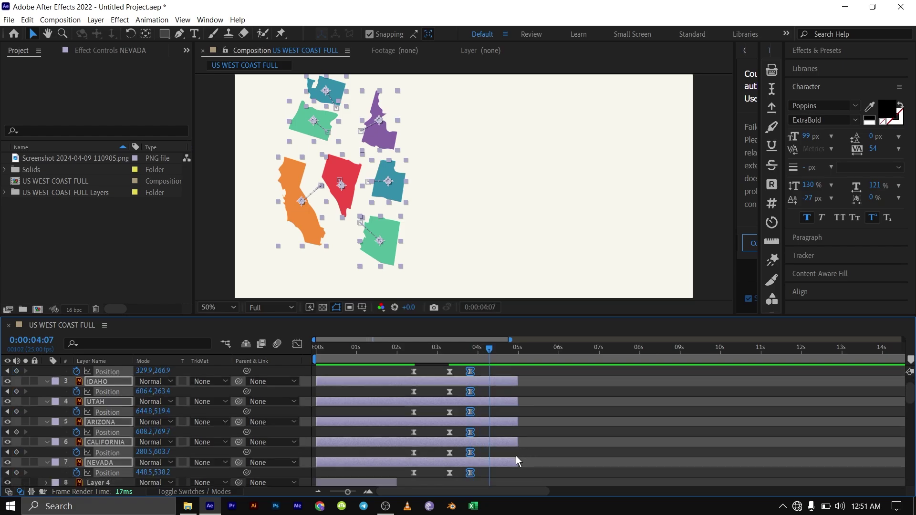
pyautogui.moveTo(517, 463); pyautogui.dragTo(600, 451)
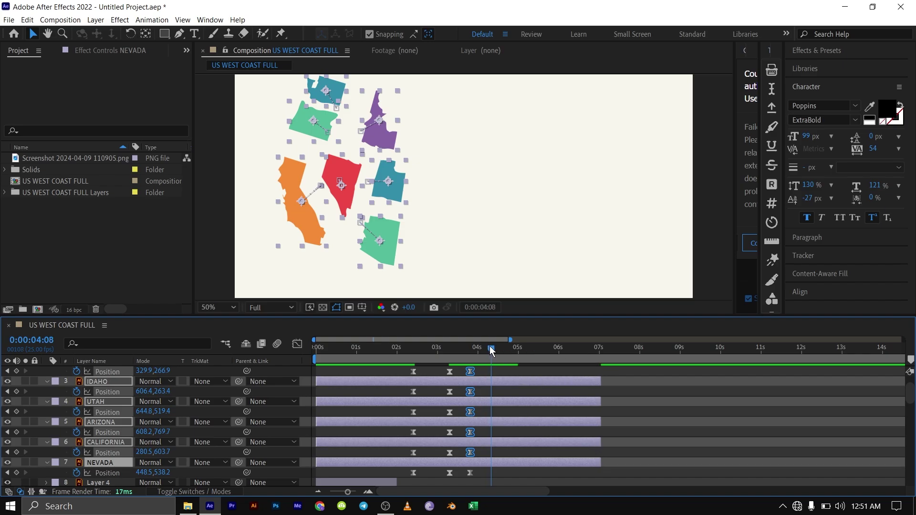
pyautogui.moveTo(488, 347); pyautogui.dragTo(493, 345)
# Overlay a proportional grid on the composition to guide the layout.
pyautogui.click(677, 410)
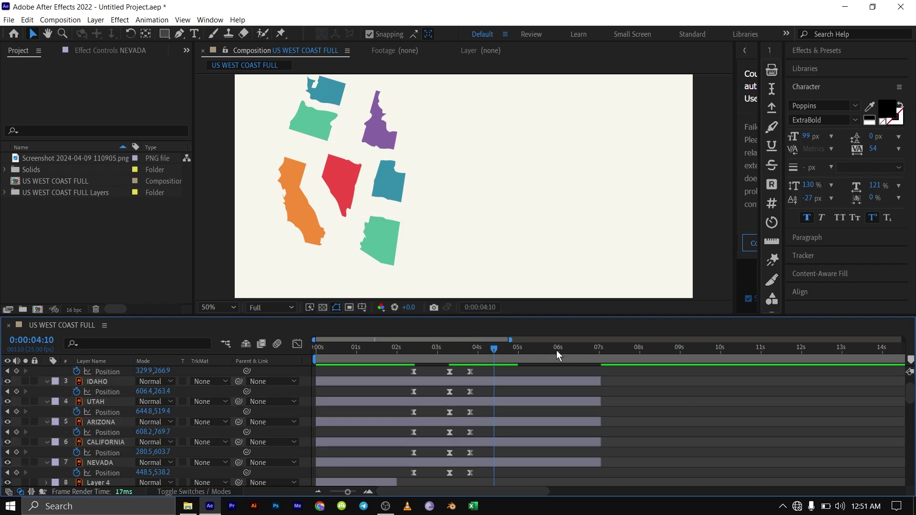
pyautogui.click(364, 308)
pyautogui.click(393, 329)
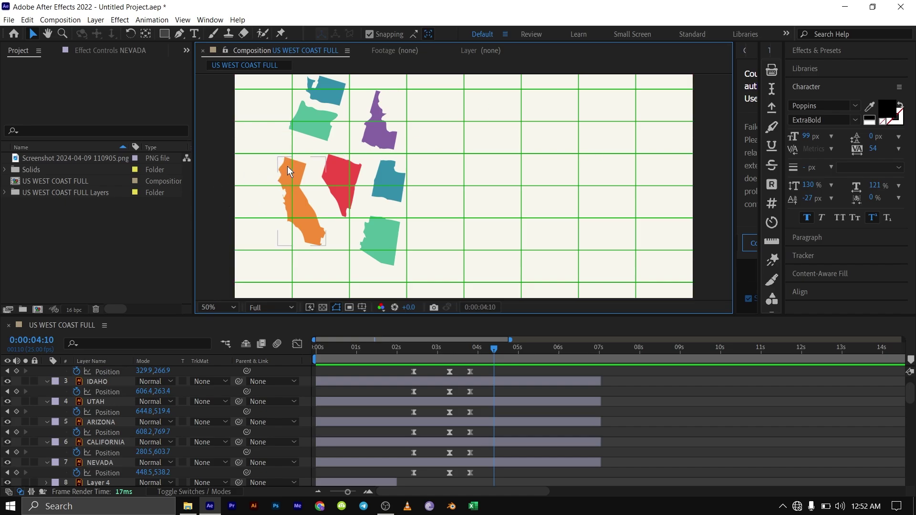
pyautogui.click(293, 155)
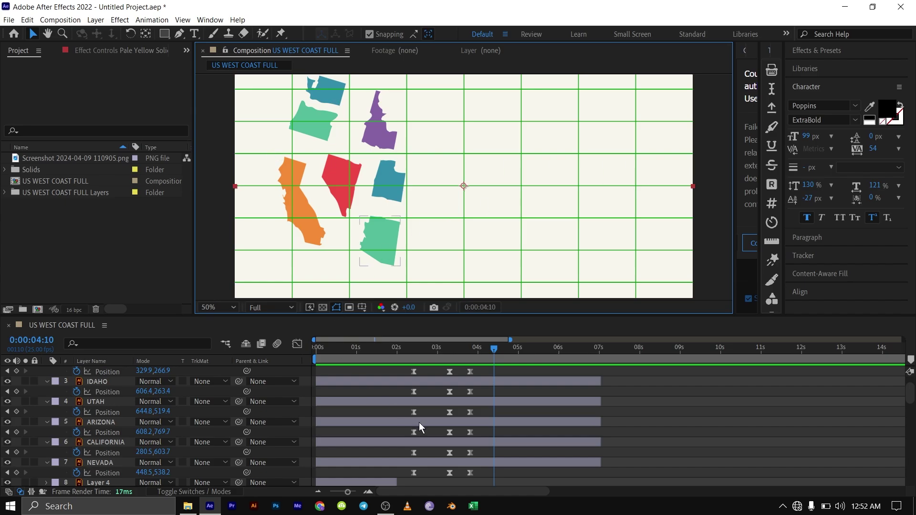
# Move California, Nevada, Washington, Idaho and Oregon into a horizontal row.
pyautogui.click(103, 442)
pyautogui.click(103, 462)
pyautogui.scroll(2, 108, 381)
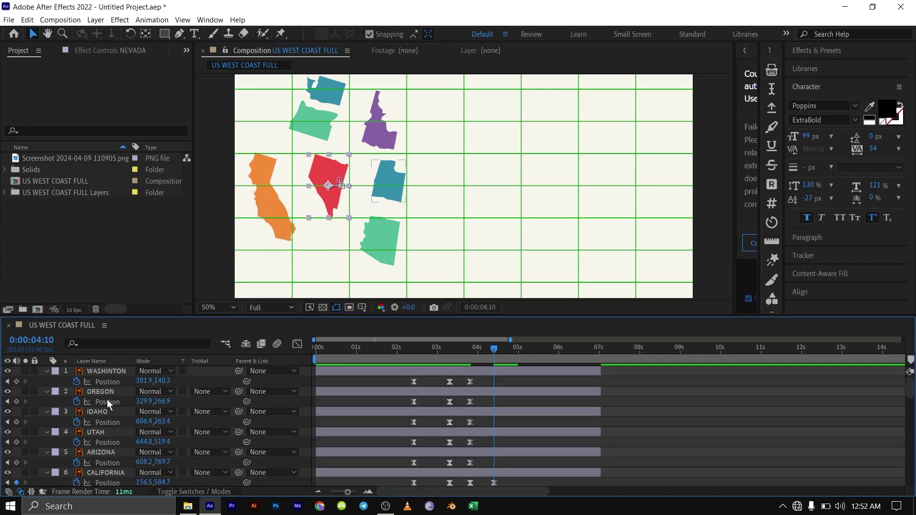
pyautogui.moveTo(143, 381); pyautogui.dragTo(314, 381)
pyautogui.moveTo(143, 421); pyautogui.dragTo(576, 421)
pyautogui.moveTo(163, 421); pyautogui.dragTo(278, 422)
pyautogui.moveTo(143, 401); pyautogui.dragTo(782, 456)
# Slide Arizona and Utah into the row, completing the lineup at 4:10.
pyautogui.click(100, 451)
pyautogui.moveTo(144, 462); pyautogui.dragTo(157, 441)
pyautogui.click(95, 432)
pyautogui.moveTo(162, 441); pyautogui.dragTo(155, 458)
pyautogui.scroll(-3, 155, 458)
pyautogui.click(364, 349)
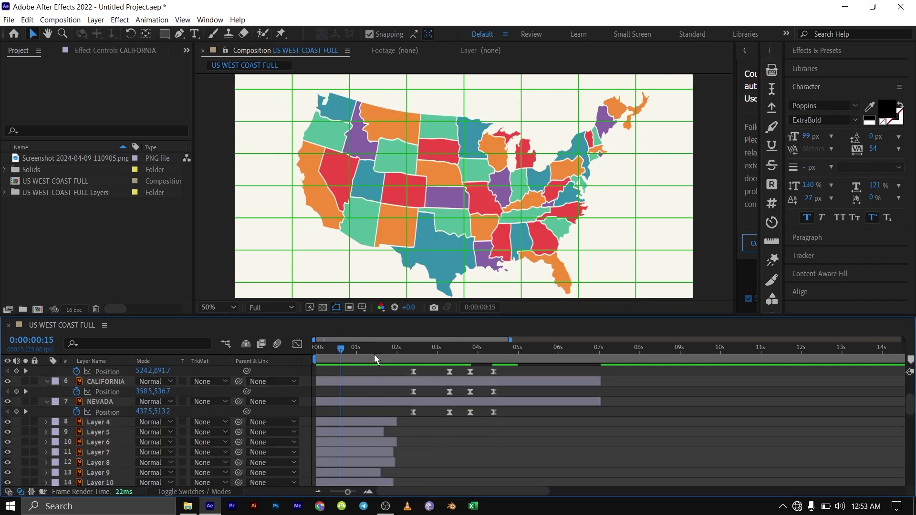
pyautogui.click(494, 348)
pyautogui.click(528, 348)
pyautogui.scroll(-10, 521, 392)
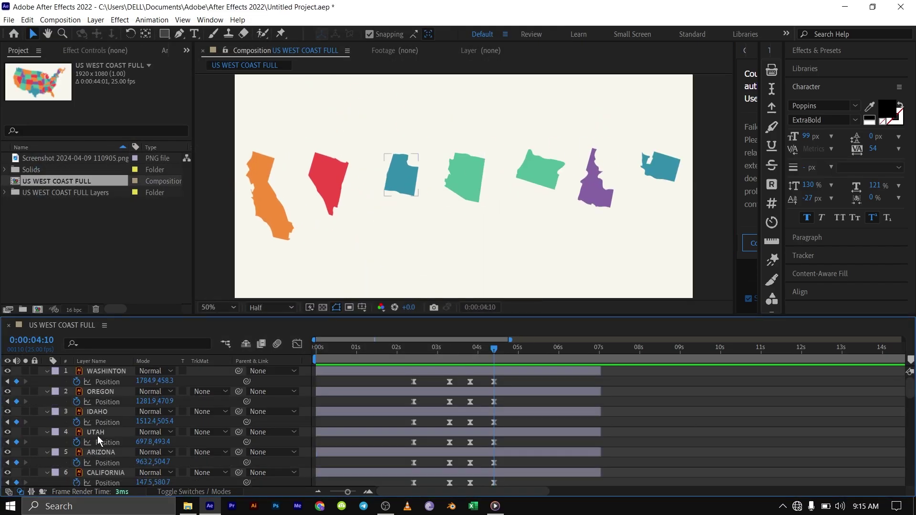
pyautogui.click(101, 374)
# Pre-compose the layers from WASHINGTON through Layer 60 with 'Move all attributes' kept.
pyautogui.click(101, 371)
pyautogui.scroll(-10, 108, 434)
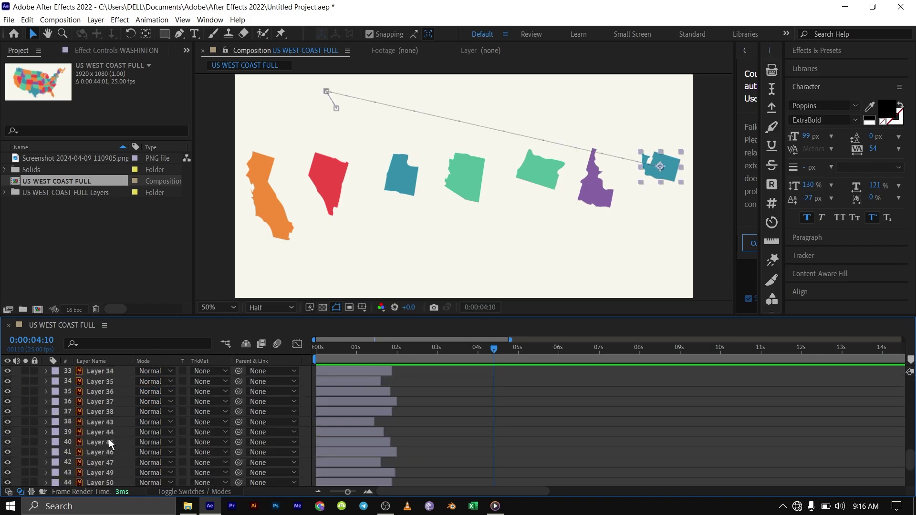
pyautogui.scroll(-3, 109, 439)
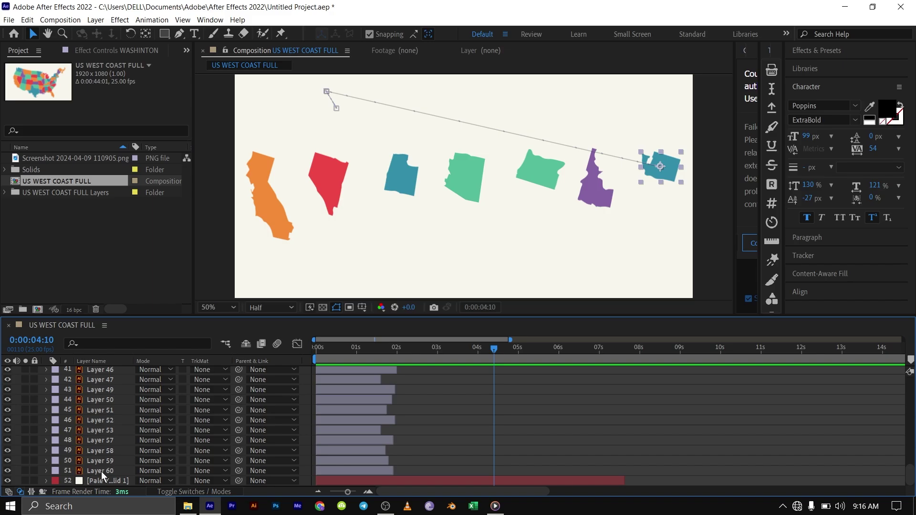
pyautogui.keyDown('shift'); pyautogui.click(102, 471); pyautogui.keyUp('shift')
pyautogui.rightClick(105, 448)
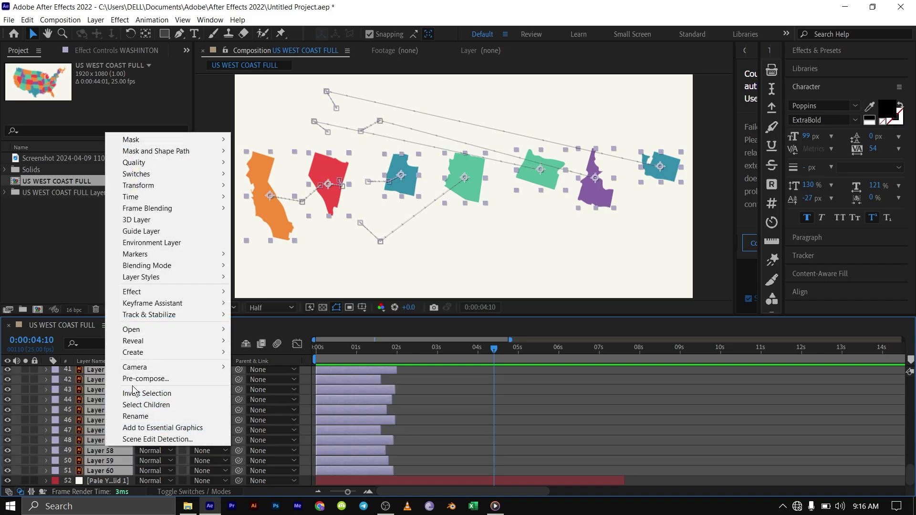
pyautogui.click(155, 378)
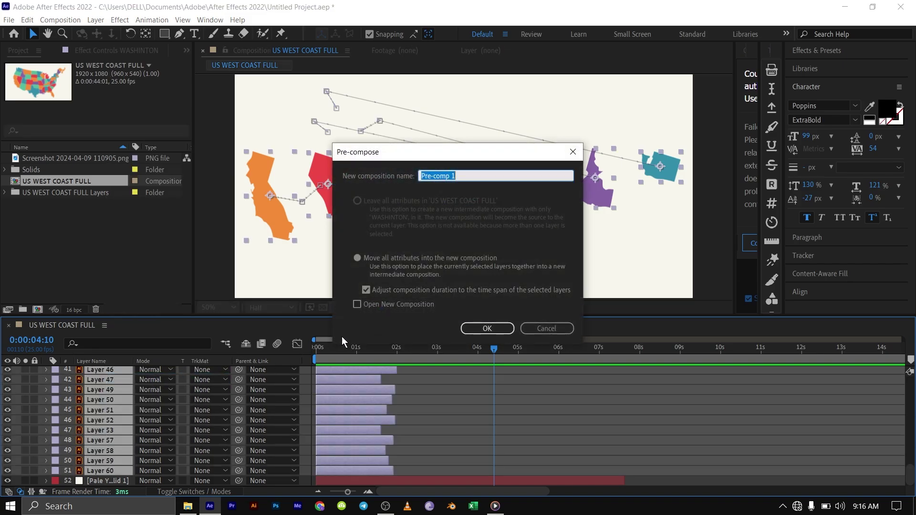
pyautogui.click(476, 328)
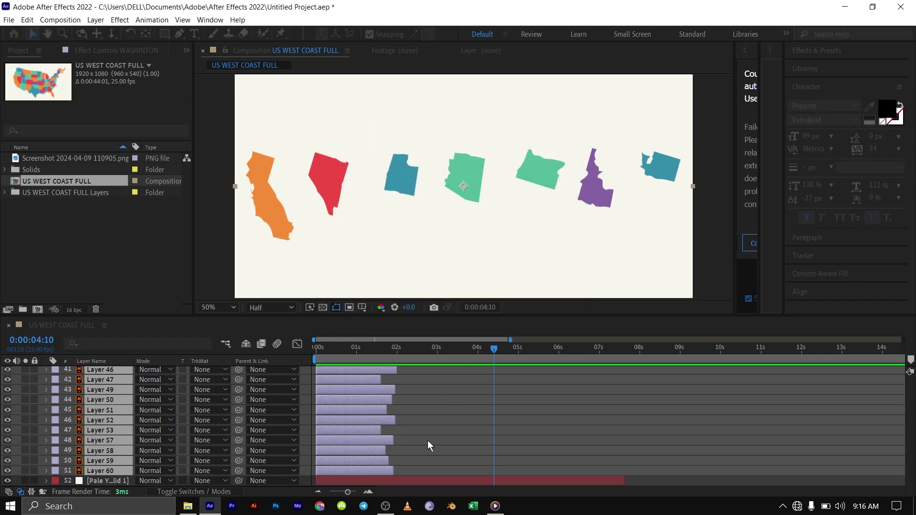
# Import texture 1.jpg and lay it in the timeline from 0 to about 7 seconds.
pyautogui.doubleClick(79, 244)
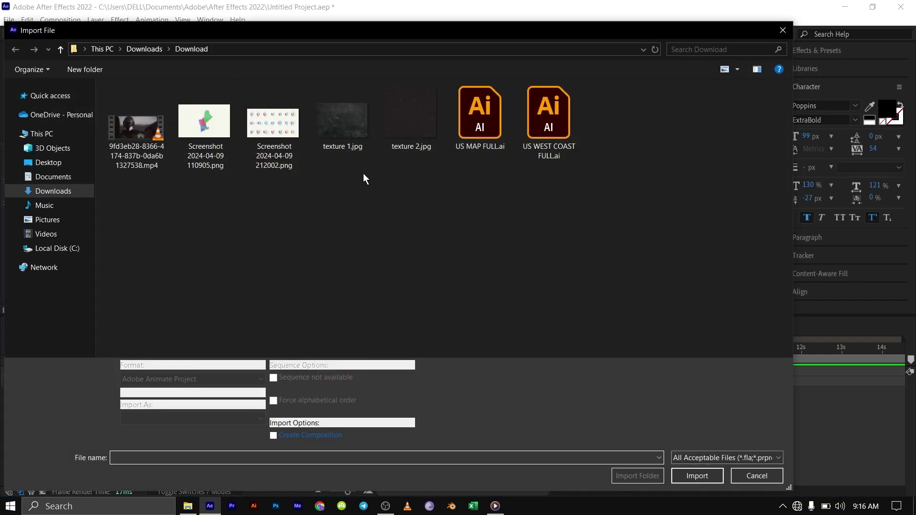
pyautogui.doubleClick(339, 132)
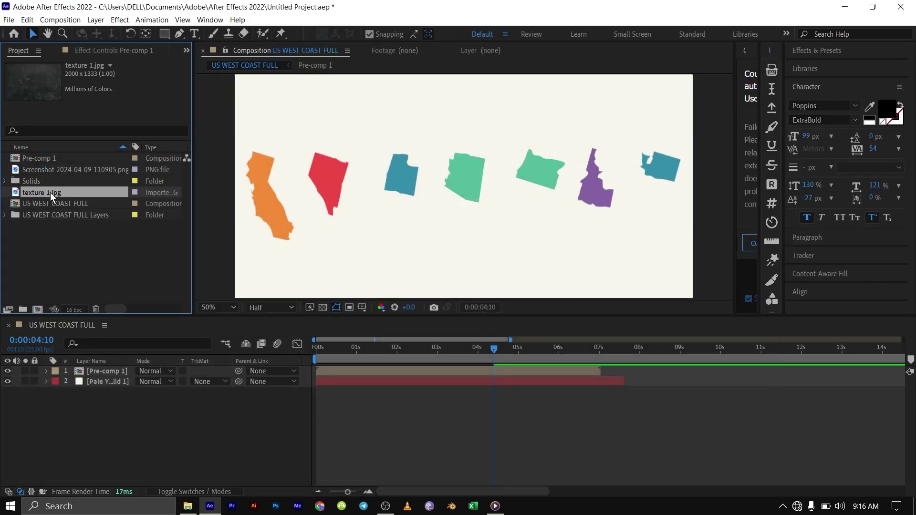
pyautogui.moveTo(50, 195); pyautogui.dragTo(70, 377)
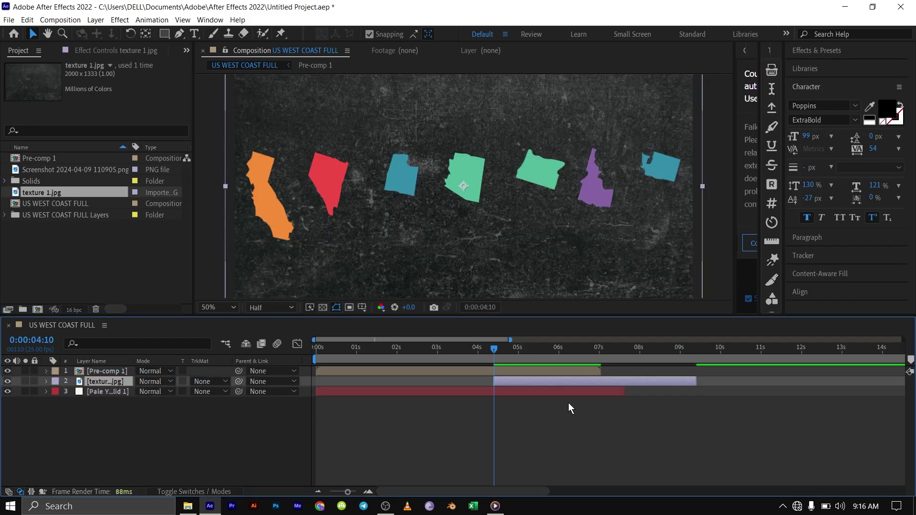
pyautogui.moveTo(534, 383); pyautogui.dragTo(362, 383)
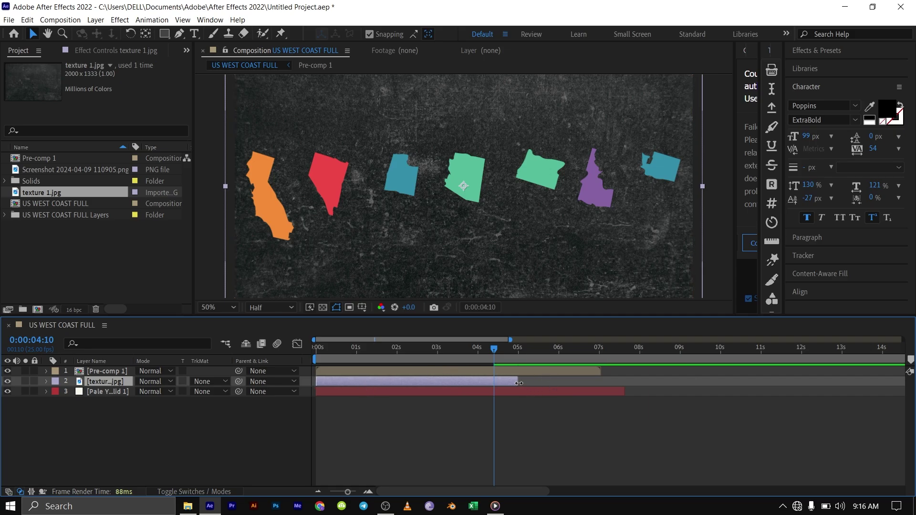
pyautogui.moveTo(519, 383); pyautogui.dragTo(600, 383)
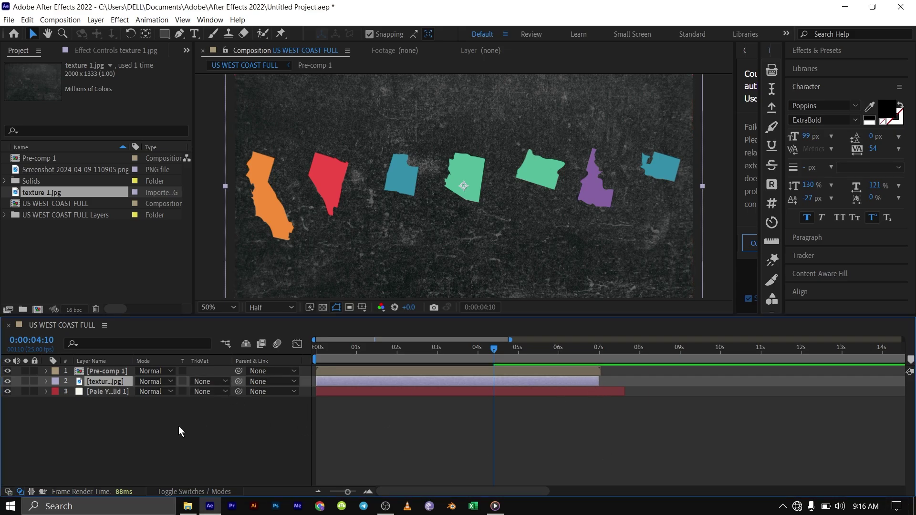
# Set texture 1.jpg's track matte to Alpha Matte Pre-comp 1.
pyautogui.click(198, 402)
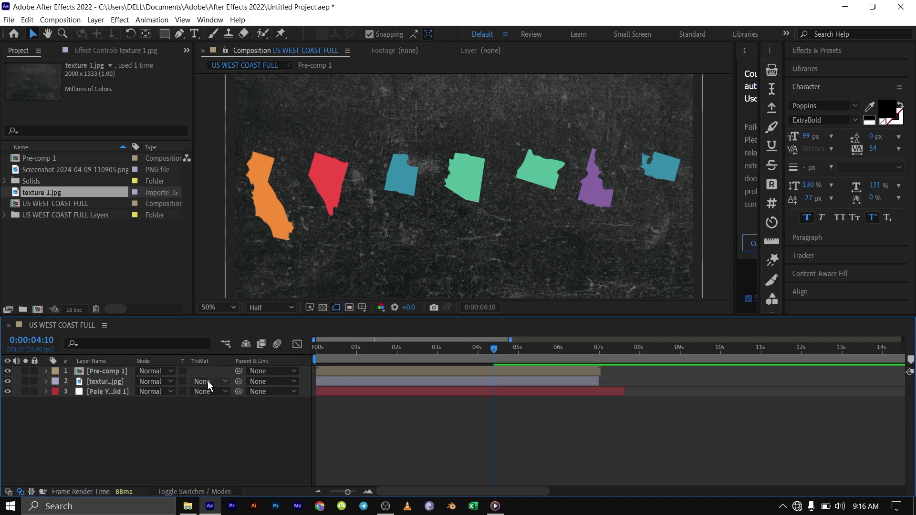
pyautogui.click(208, 381)
pyautogui.click(222, 409)
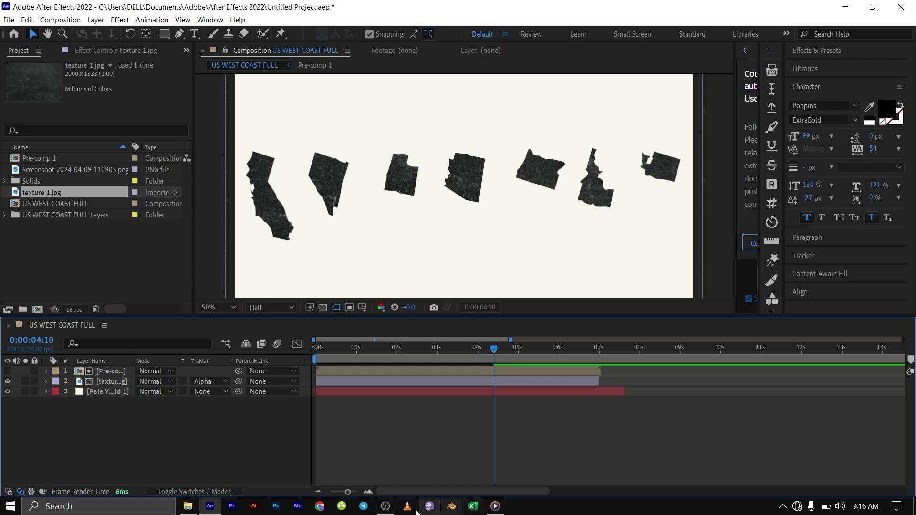
pyautogui.click(386, 505)
pyautogui.click(386, 506)
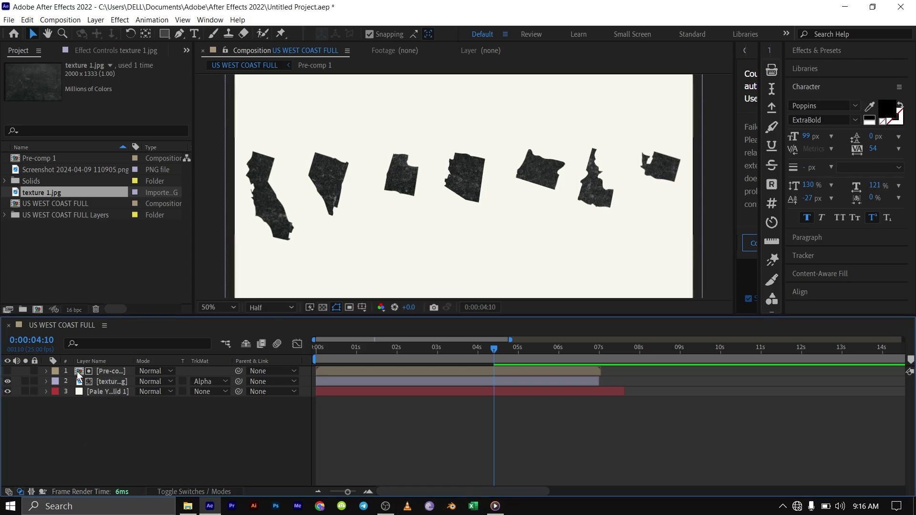
# Duplicate Pre-comp 1, make the top copy visible, and set its blend mode to Screen.
pyautogui.click(111, 372)
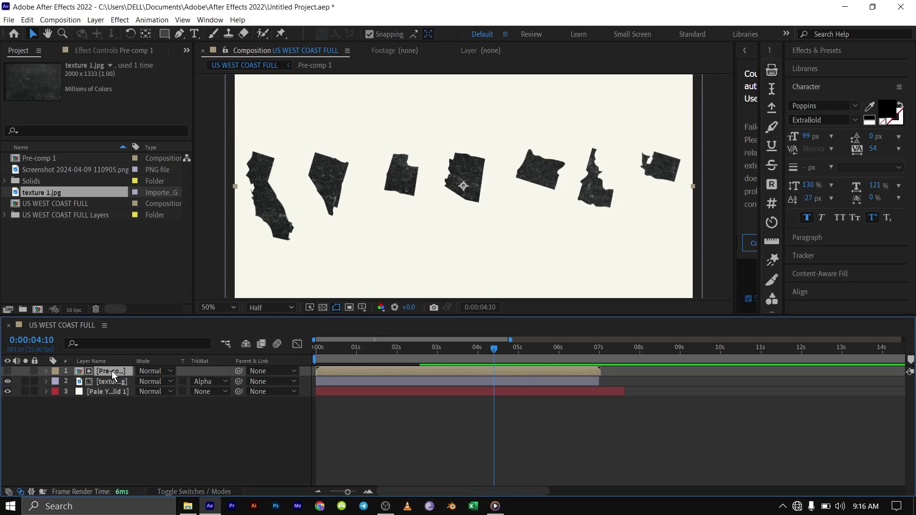
pyautogui.hotkey('ctrl', 'd')
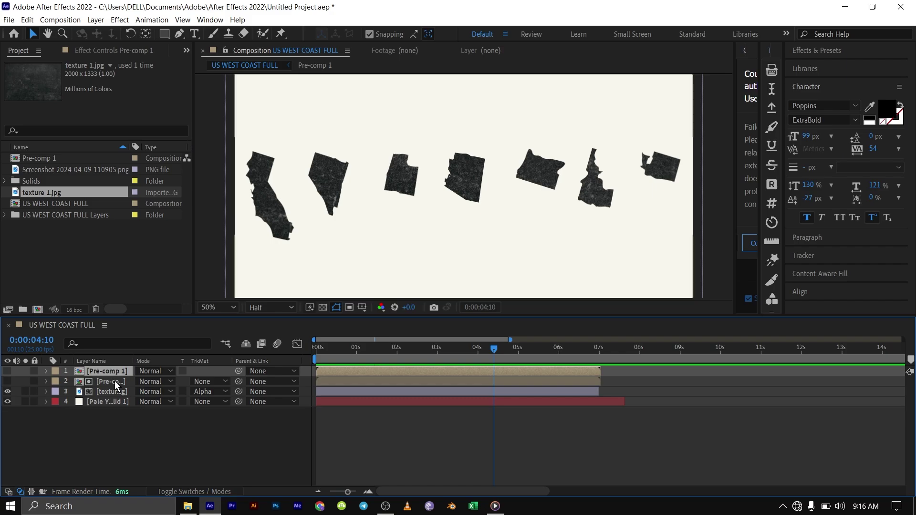
pyautogui.click(8, 371)
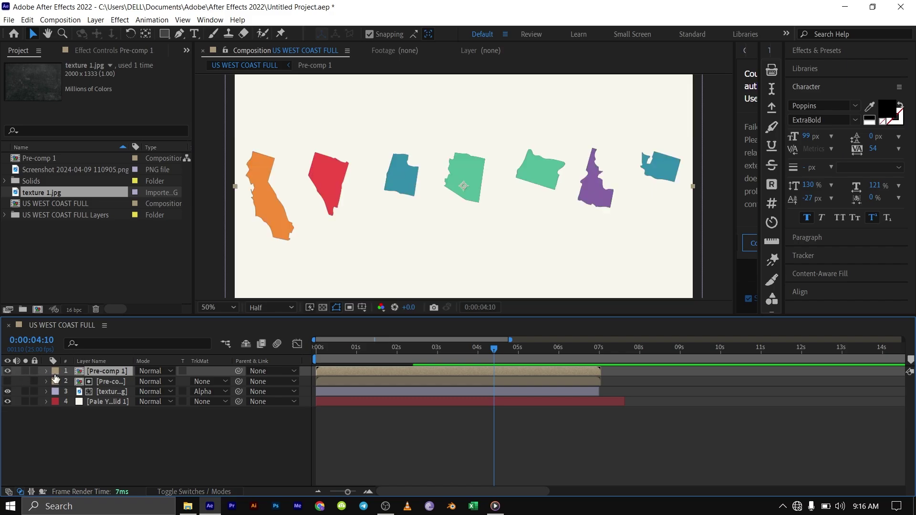
pyautogui.click(159, 372)
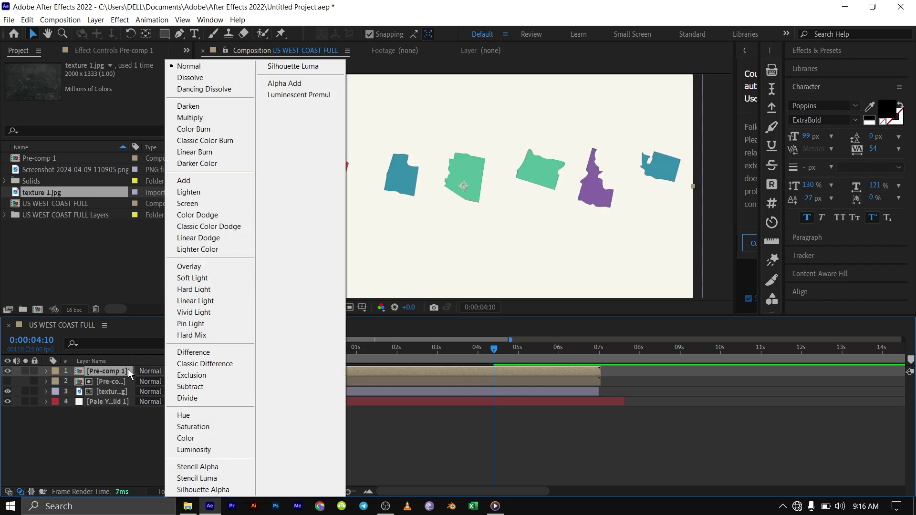
pyautogui.click(195, 204)
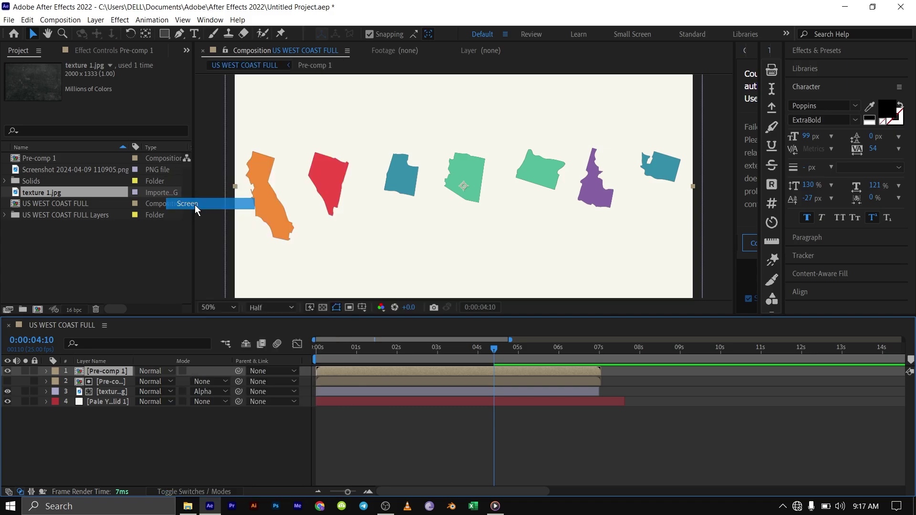
pyautogui.click(151, 371)
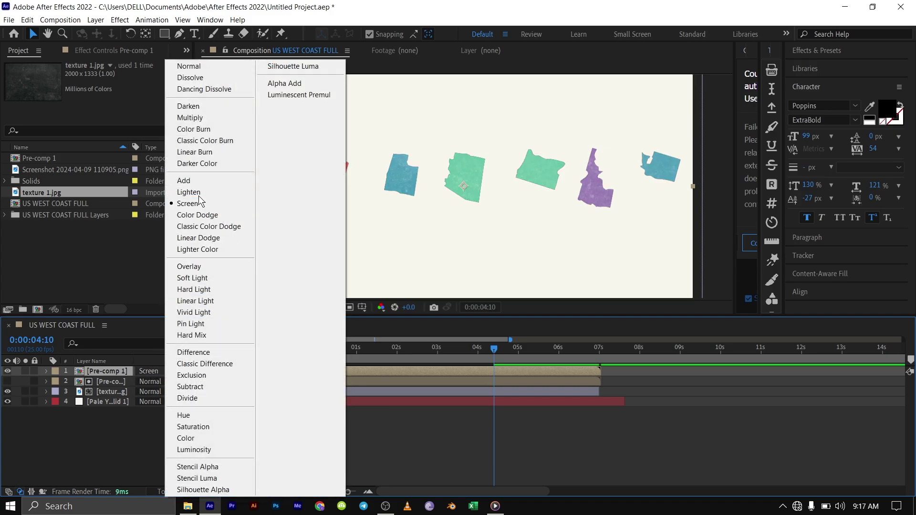
pyautogui.click(202, 180)
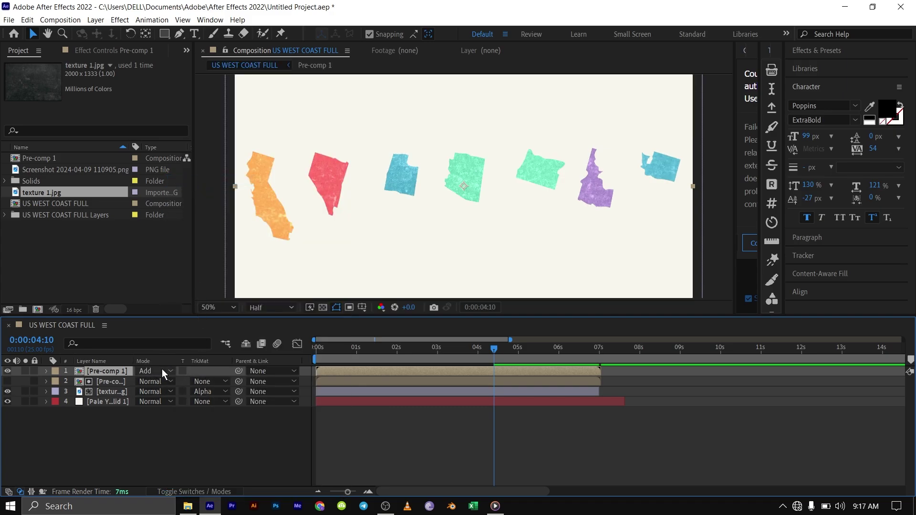
pyautogui.click(161, 368)
pyautogui.click(196, 202)
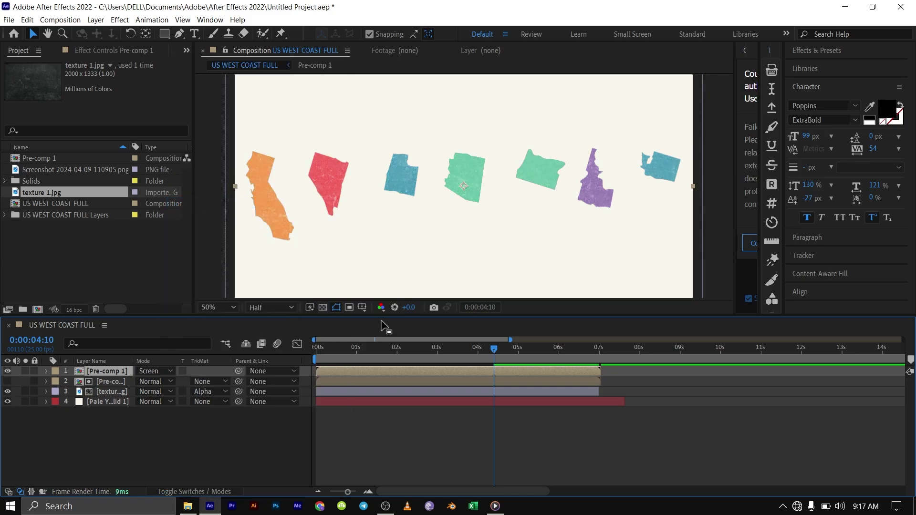
pyautogui.moveTo(493, 351); pyautogui.dragTo(291, 357)
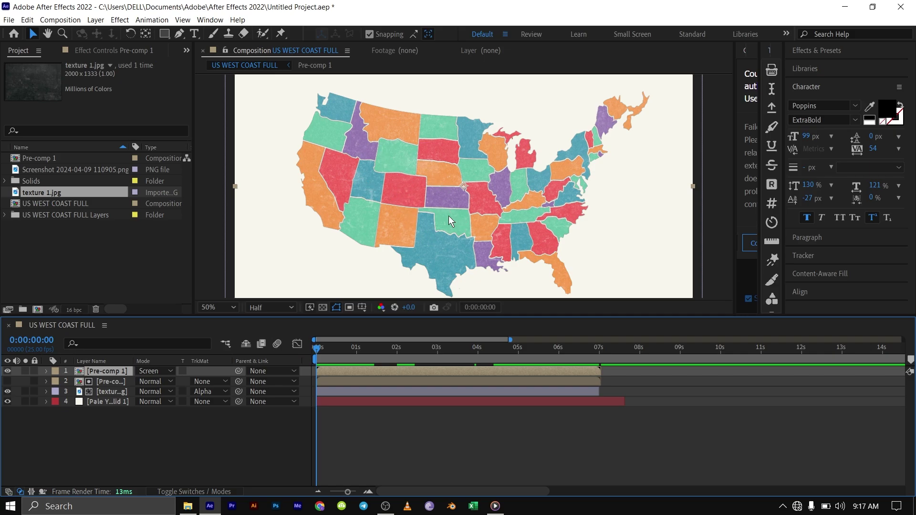
pyautogui.press('space')
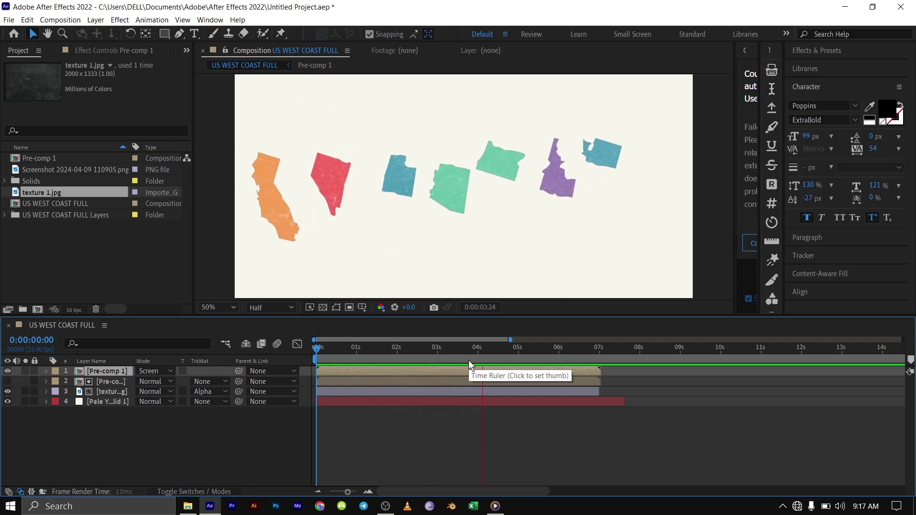
pyautogui.press('space')
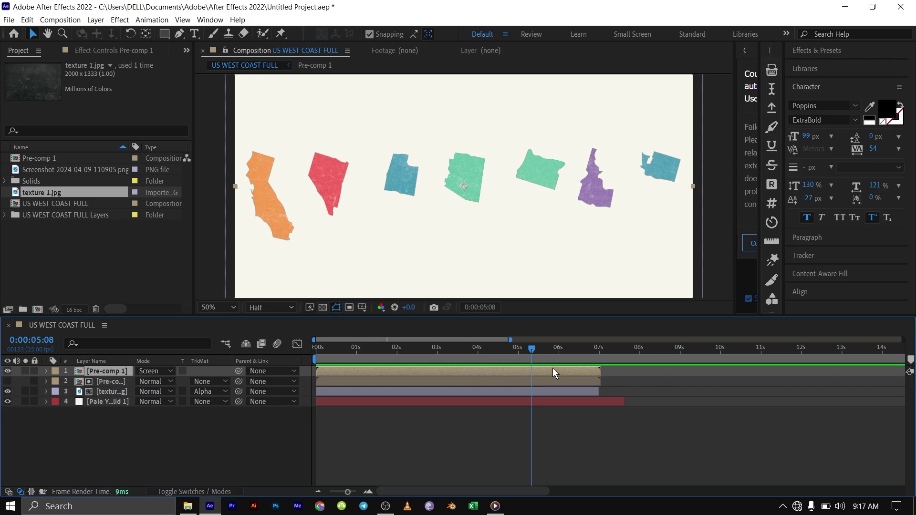
pyautogui.moveTo(531, 351); pyautogui.dragTo(508, 365)
pyautogui.moveTo(506, 352)
pyautogui.mouseDown()
pyautogui.moveTo(500, 357)
pyautogui.moveTo(510, 352)
pyautogui.mouseUp()
# Draw an ellipse over southern California on a new shape layer with the Ellipse Tool.
pyautogui.click(162, 35)
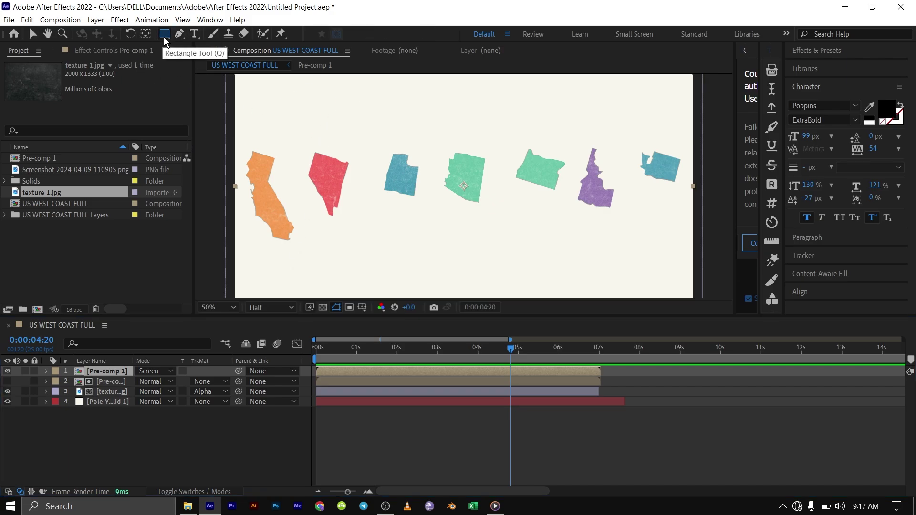
pyautogui.moveTo(165, 36); pyautogui.dragTo(207, 62)
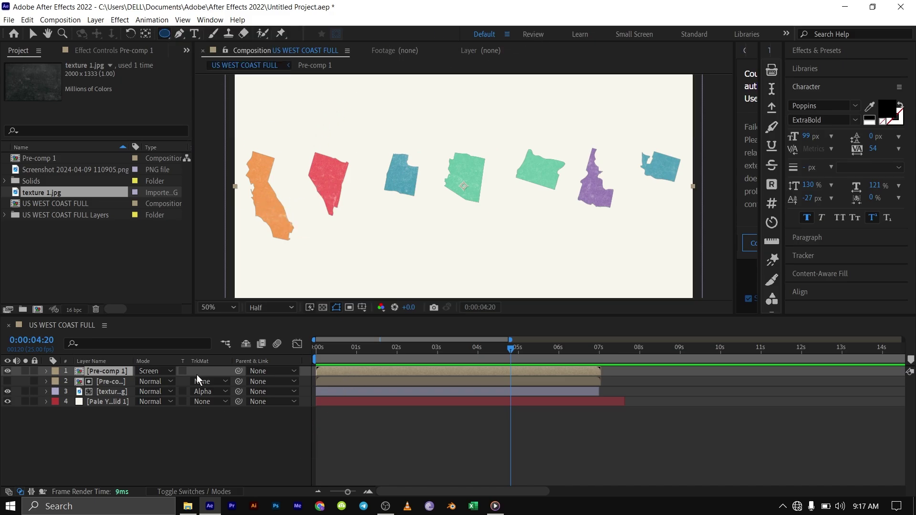
pyautogui.click(205, 452)
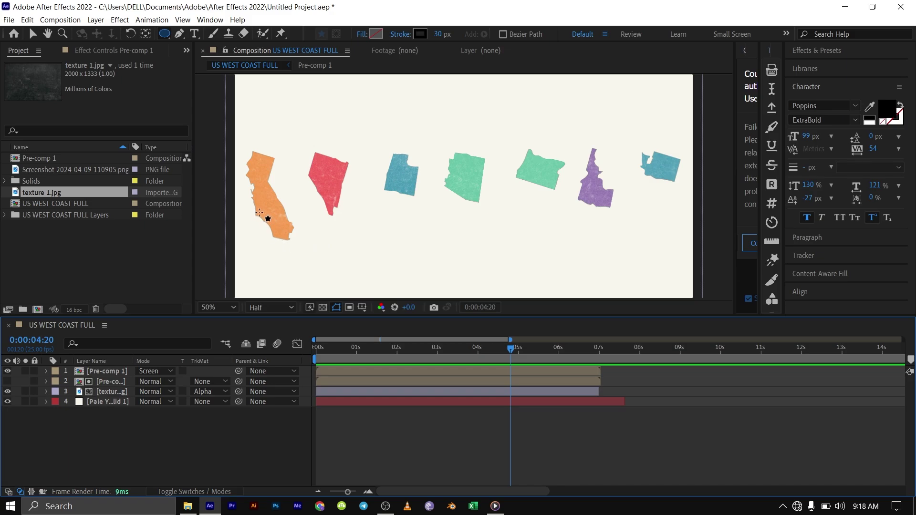
pyautogui.moveTo(259, 212)
pyautogui.mouseDown()
pyautogui.moveTo(309, 263)
pyautogui.moveTo(283, 256)
pyautogui.moveTo(291, 261)
pyautogui.mouseUp()
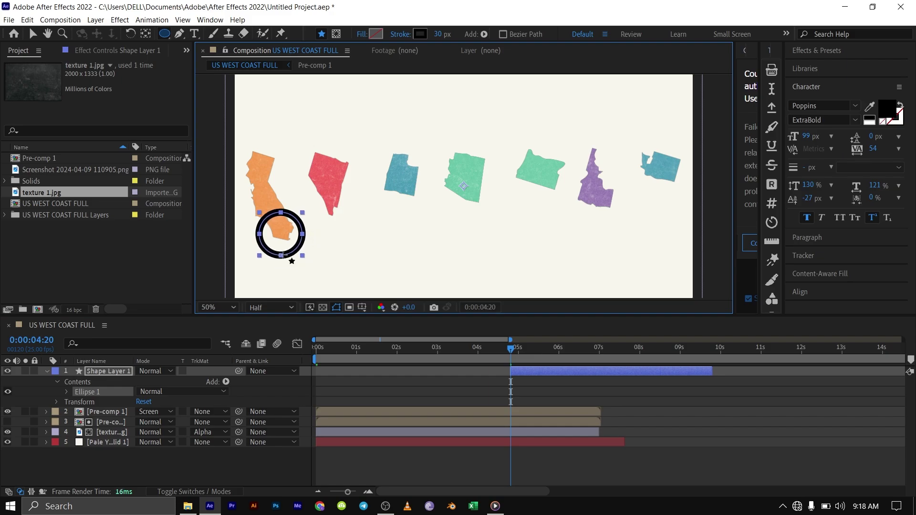
# Import Screenshot 2024-04-09 212002.png and place it in the composition.
pyautogui.click(46, 370)
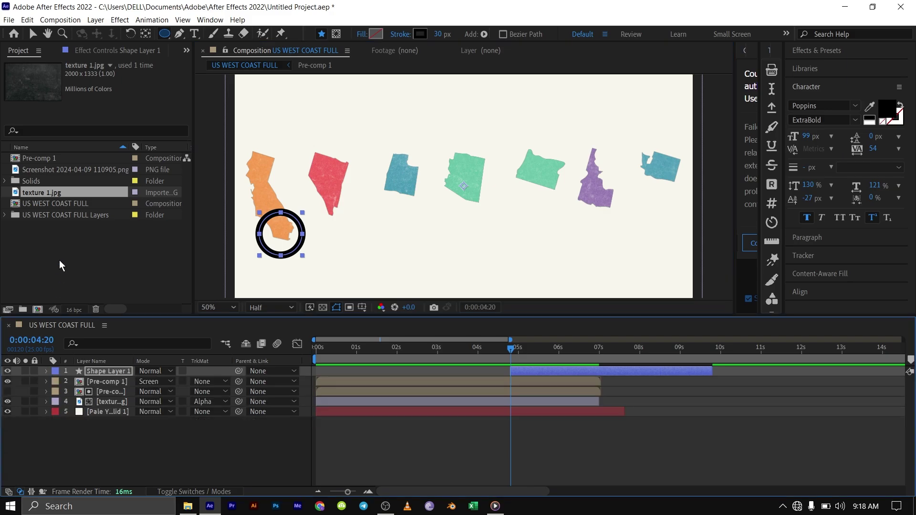
pyautogui.click(59, 259)
pyautogui.hotkey('ctrl', 'i')
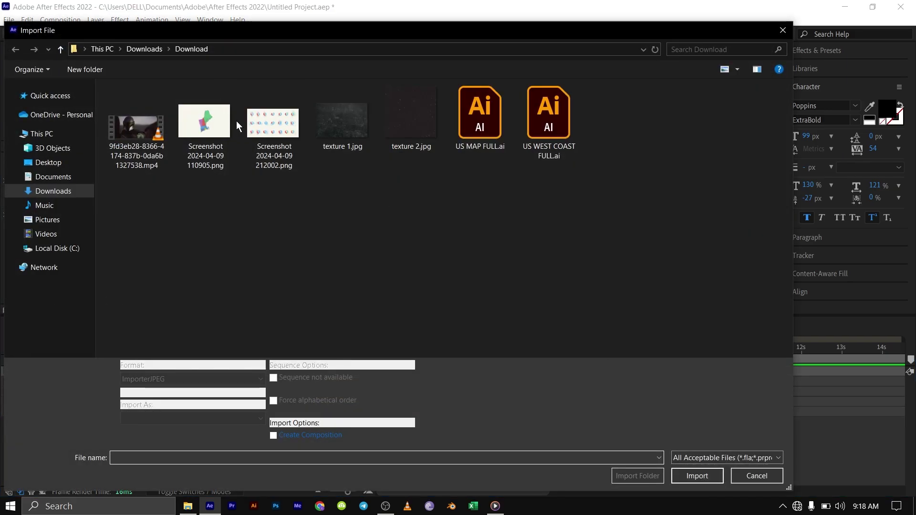
pyautogui.doubleClick(279, 128)
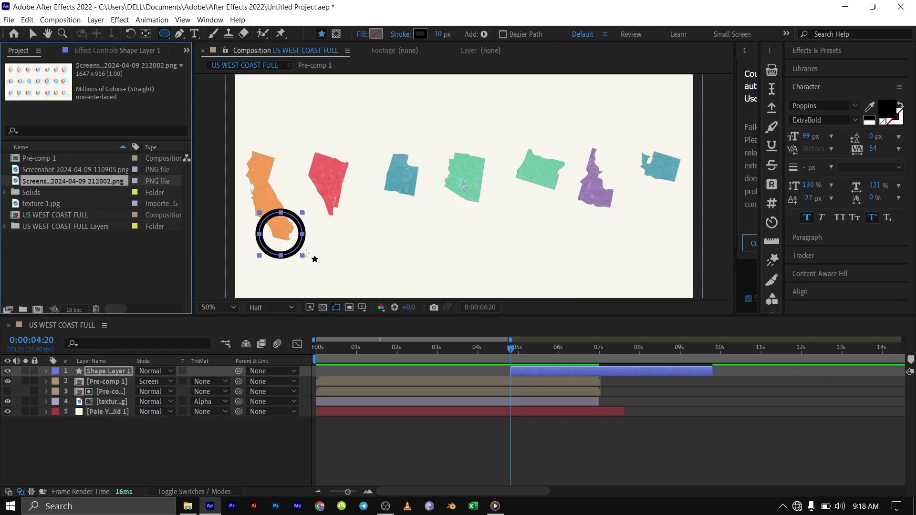
pyautogui.moveTo(50, 181); pyautogui.dragTo(583, 190)
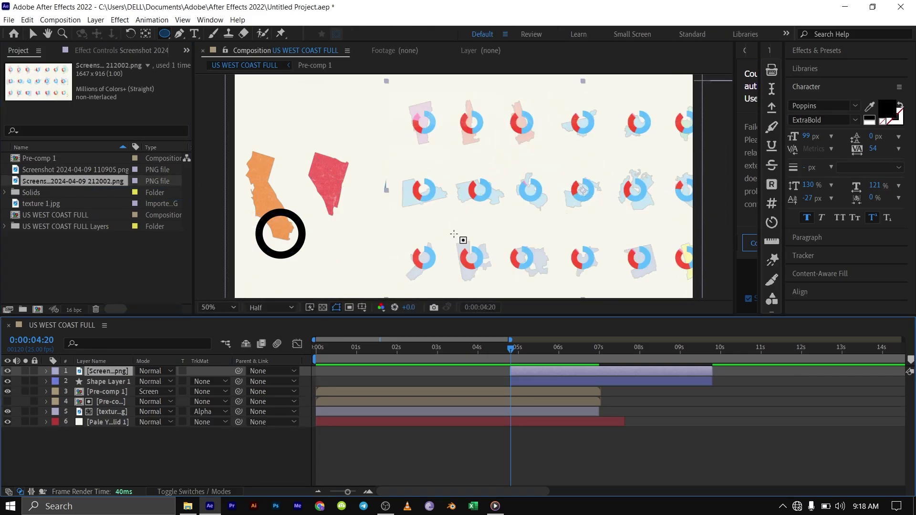
# Select Shape Layer 1 and briefly expand and collapse its contents.
pyautogui.click(109, 381)
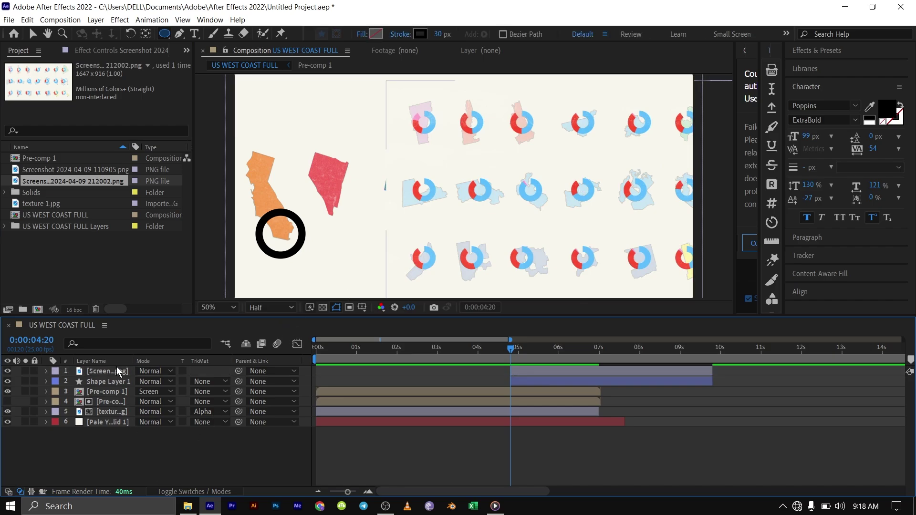
pyautogui.click(113, 382)
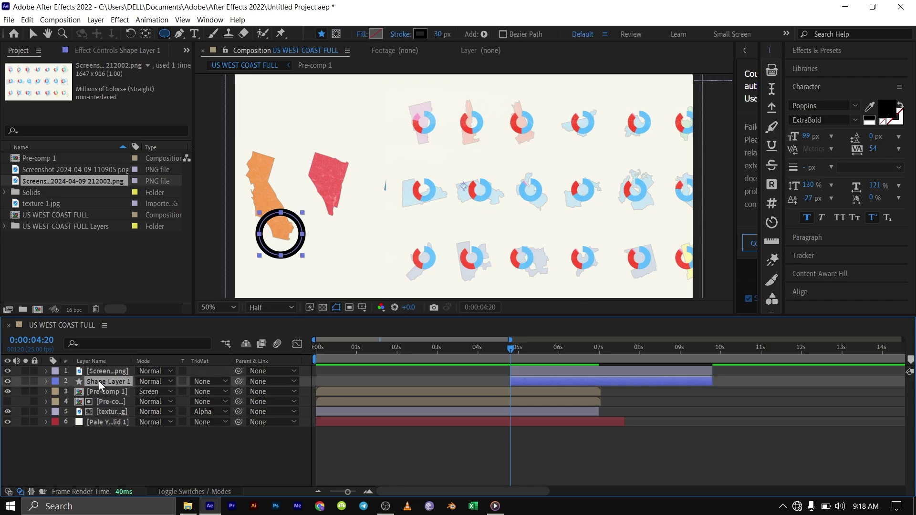
pyautogui.click(47, 382)
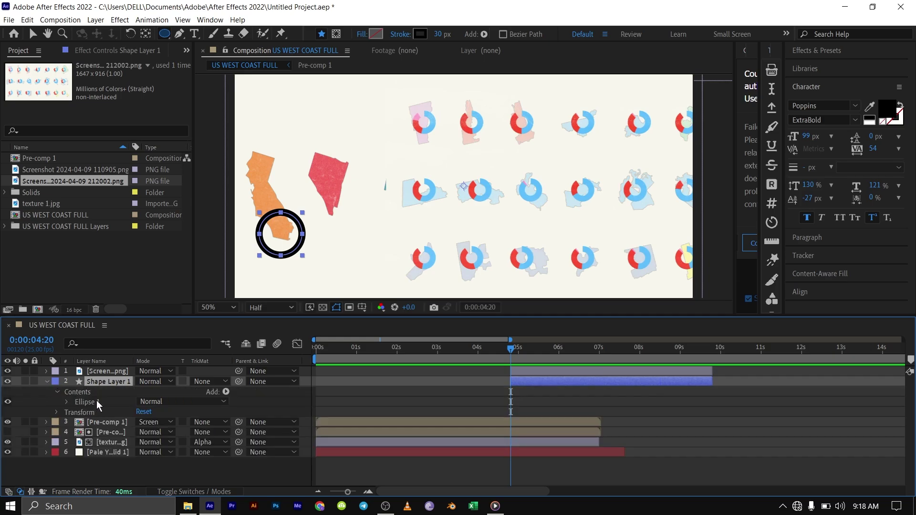
pyautogui.click(47, 382)
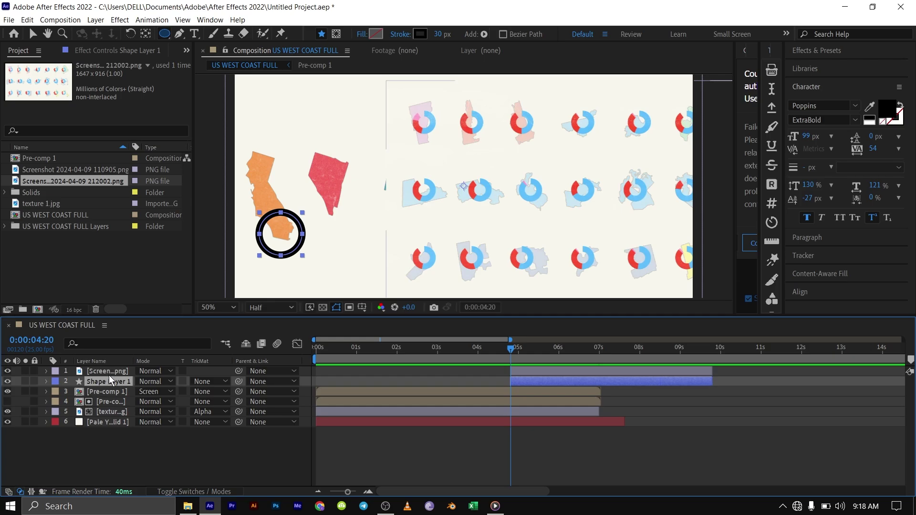
# Duplicate the ring as Shape Layer 2 and add Trim Paths to Shape Layer 1.
pyautogui.hotkey('ctrl', 'd')
pyautogui.click(110, 391)
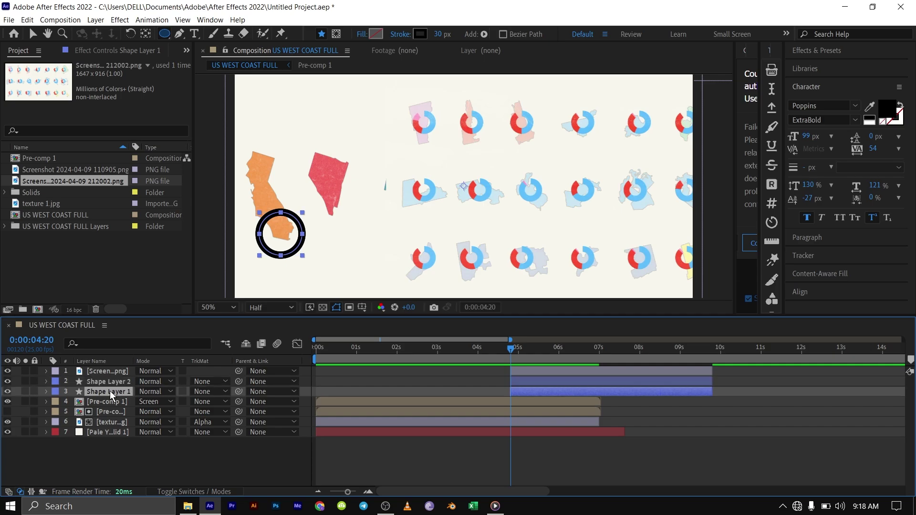
pyautogui.click(47, 392)
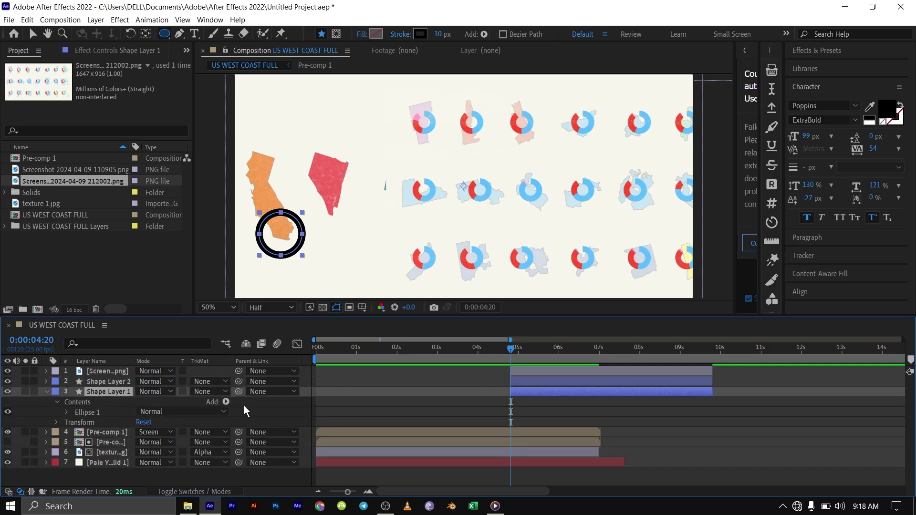
pyautogui.click(224, 402)
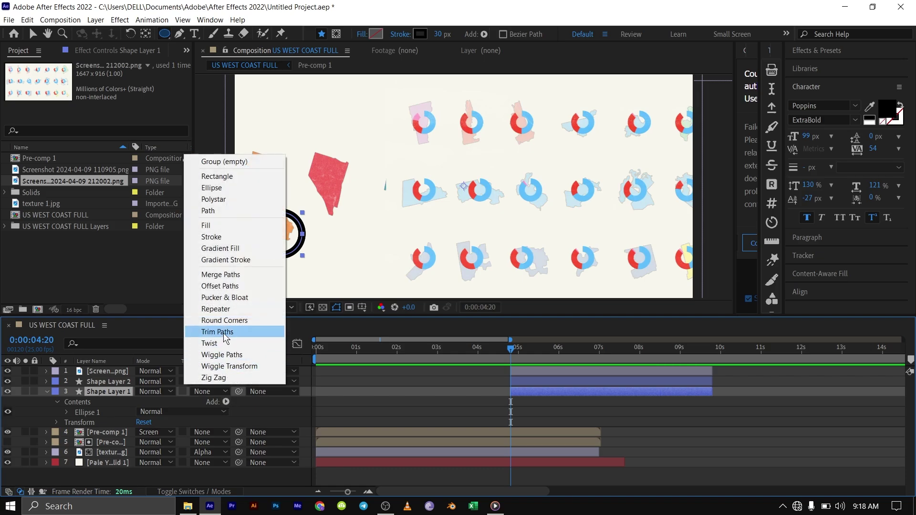
pyautogui.click(223, 333)
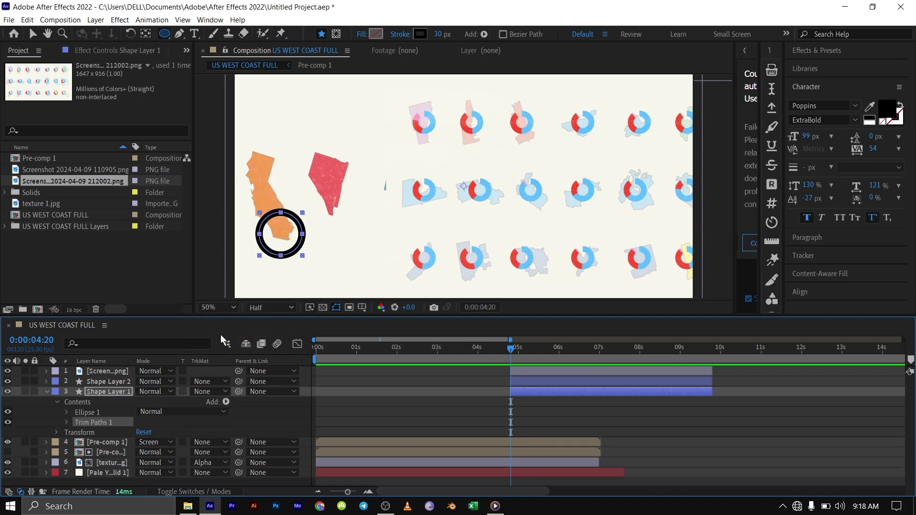
# Colour Shape Layer 1's stroke red, refined to F93A1F.
pyautogui.click(66, 411)
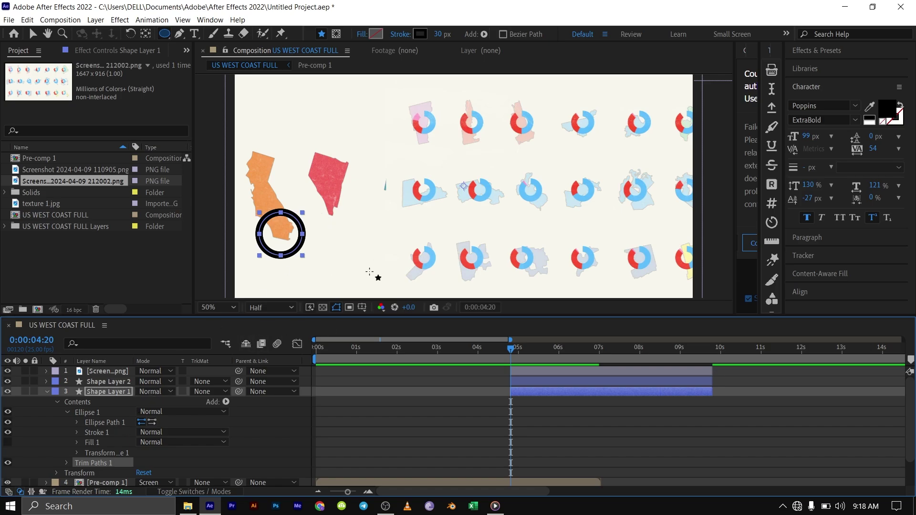
pyautogui.click(76, 432)
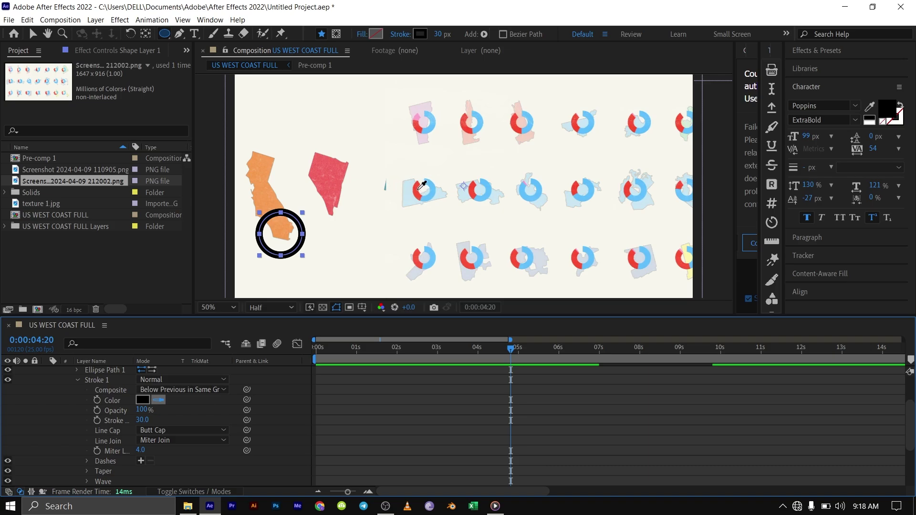
pyautogui.click(419, 189)
pyautogui.scroll(3, 67, 407)
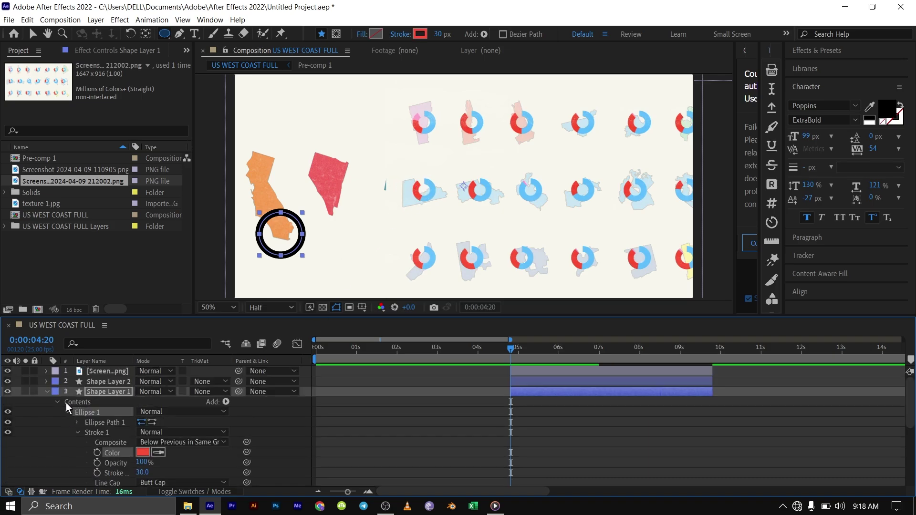
pyautogui.click(8, 381)
pyautogui.click(8, 381)
pyautogui.click(141, 453)
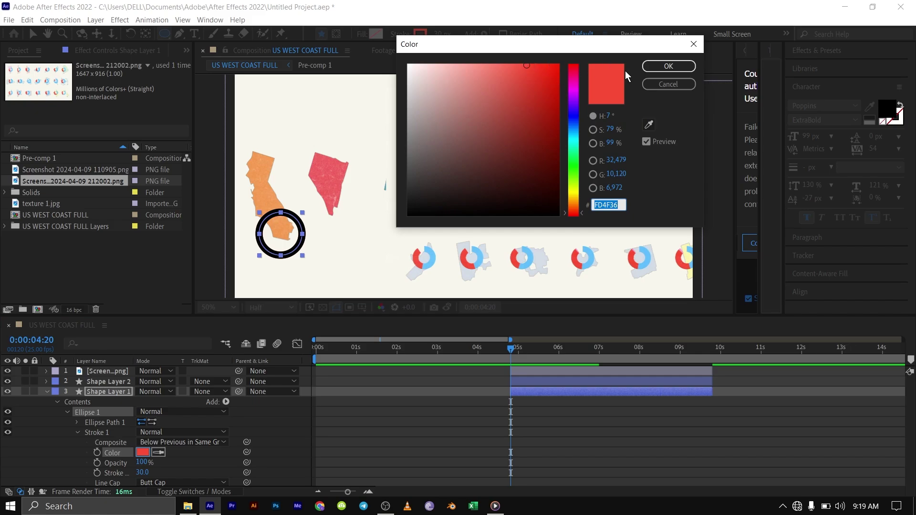
pyautogui.click(531, 68)
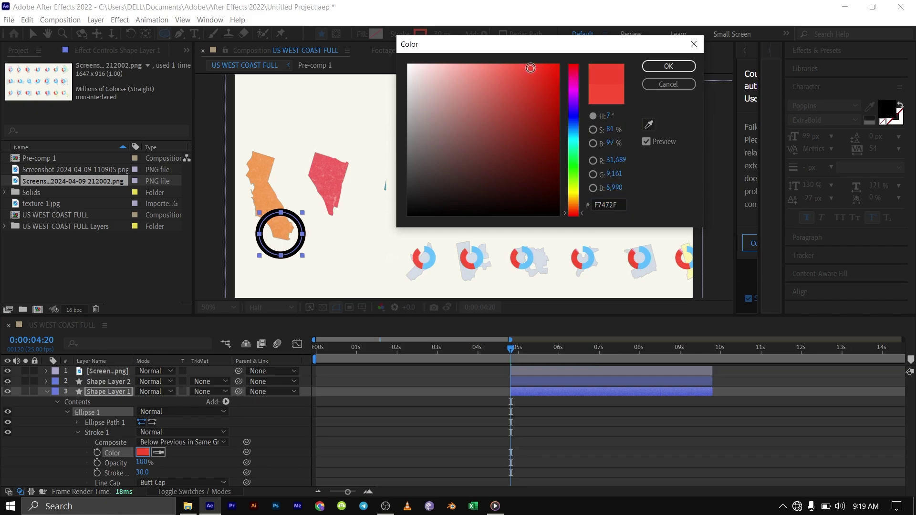
pyautogui.moveTo(531, 68); pyautogui.dragTo(540, 67)
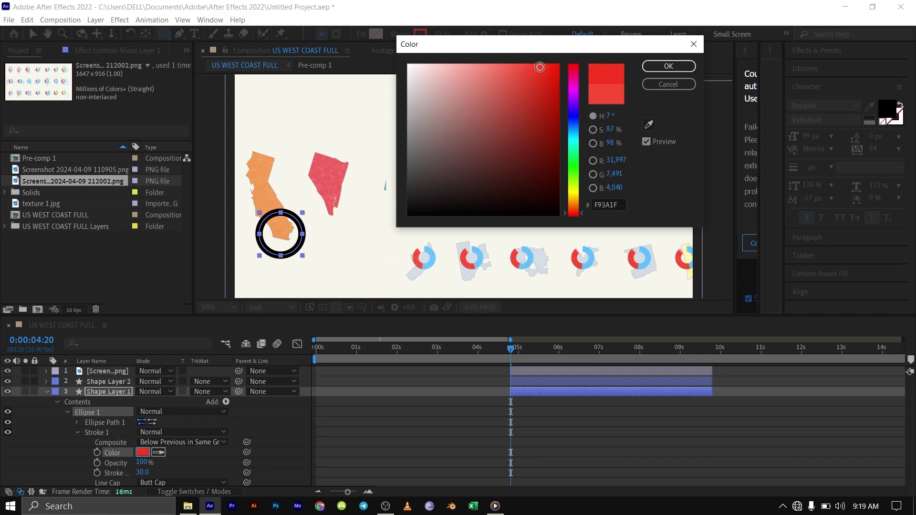
pyautogui.click(669, 64)
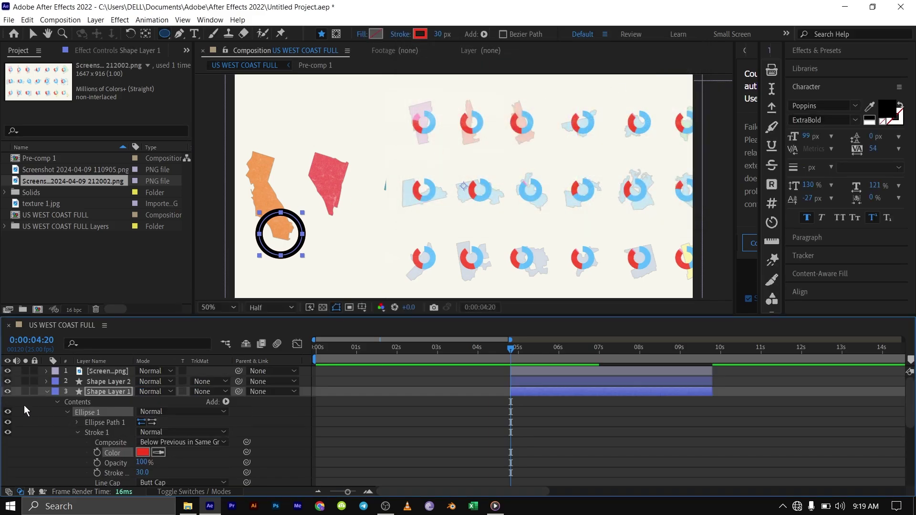
# Hide Shape Layer 2 and expand Shape Layer 1's Trim Paths 1 settings.
pyautogui.click(8, 381)
pyautogui.scroll(-3, 106, 428)
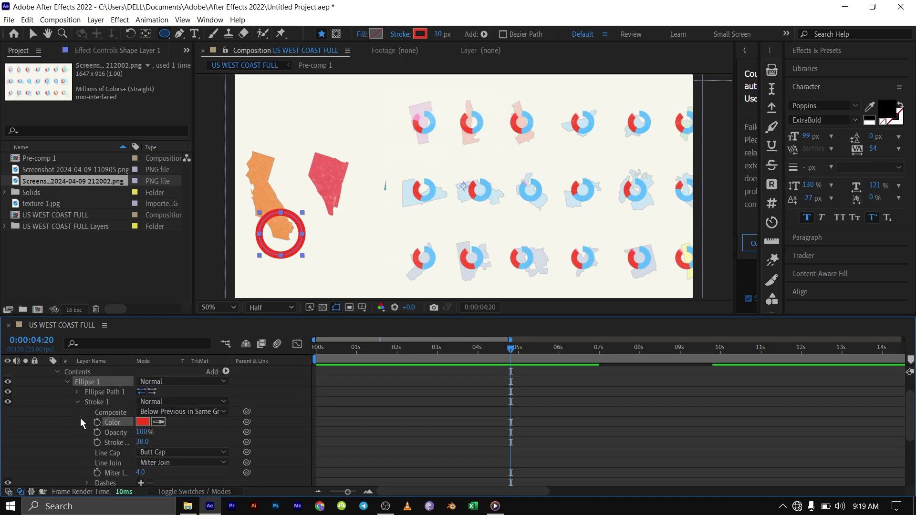
pyautogui.click(78, 402)
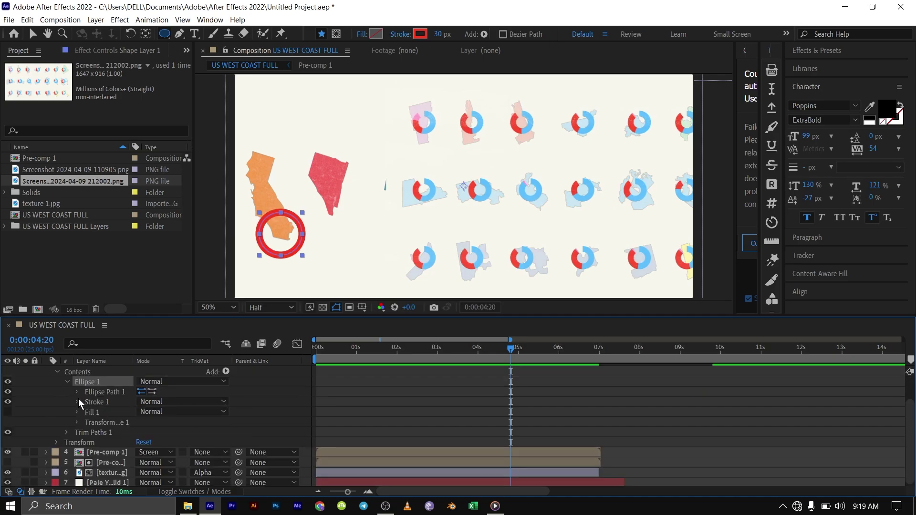
pyautogui.click(67, 433)
pyautogui.scroll(-4, 121, 425)
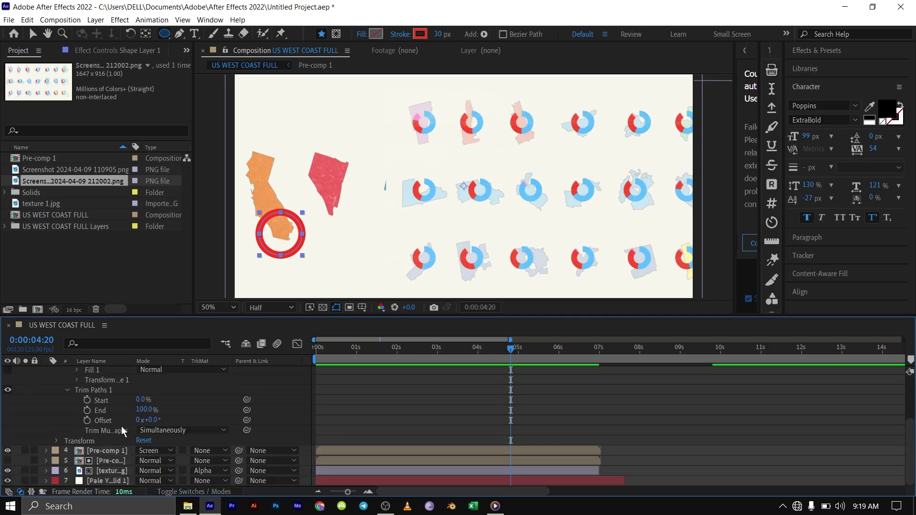
# Keyframe Trim Paths End from 0% at the start to 100% at 5:10.
pyautogui.click(87, 411)
pyautogui.moveTo(146, 409); pyautogui.dragTo(88, 420)
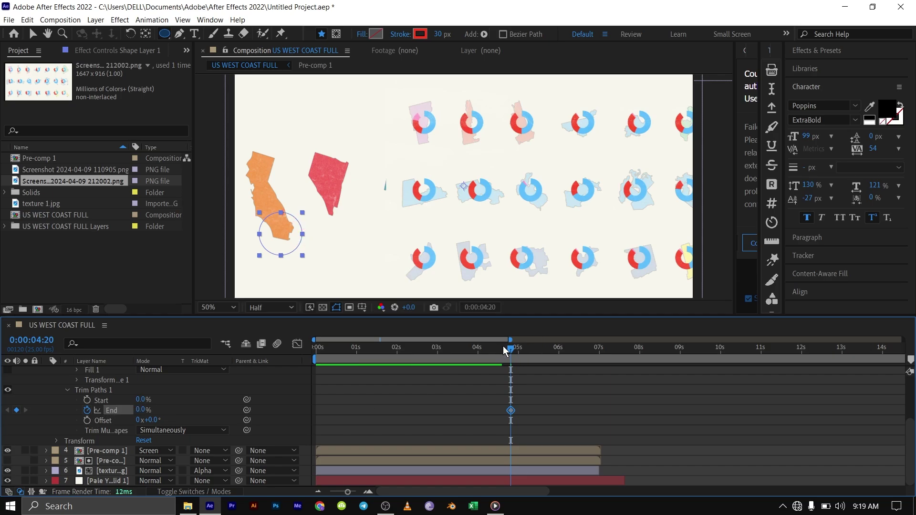
pyautogui.moveTo(509, 354); pyautogui.dragTo(535, 359)
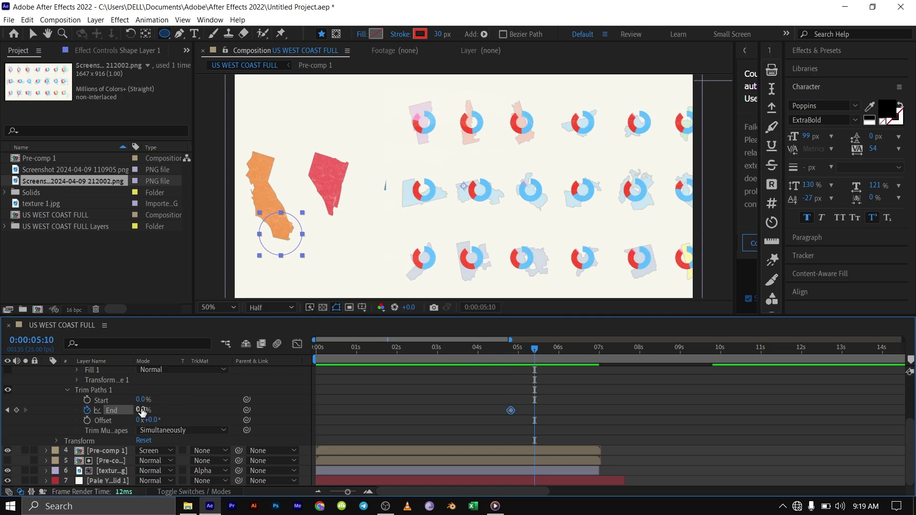
pyautogui.moveTo(139, 409)
pyautogui.mouseDown()
pyautogui.moveTo(126, 411)
pyautogui.moveTo(171, 399)
pyautogui.mouseUp()
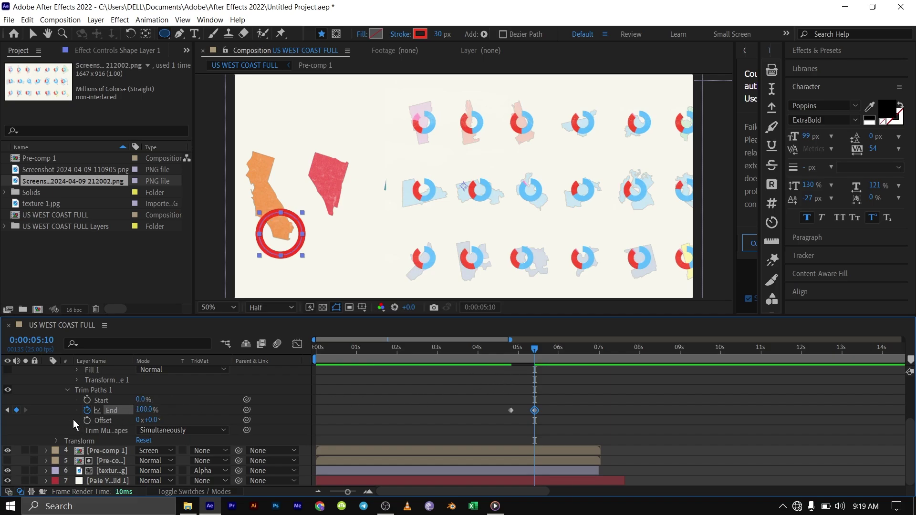
# Add a Trim Paths modifier to Shape Layer 2's contents.
pyautogui.scroll(1, 77, 423)
pyautogui.scroll(1, 80, 422)
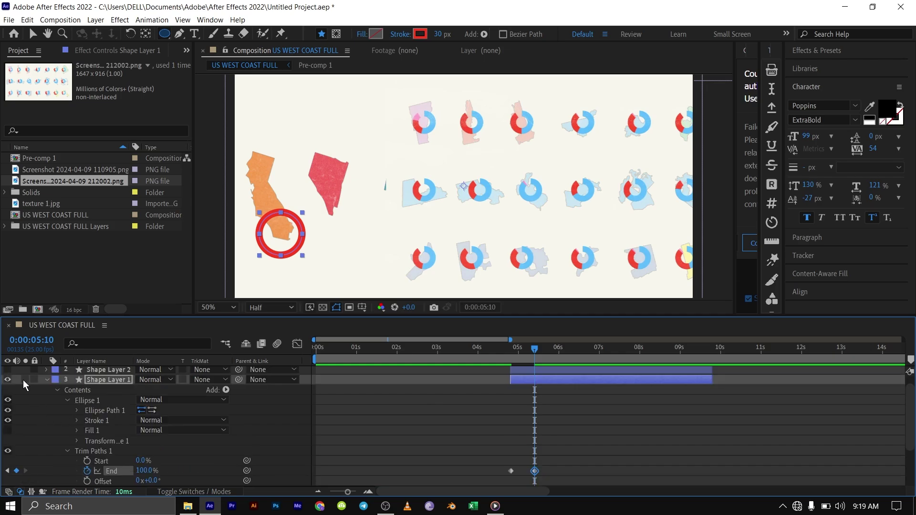
pyautogui.click(46, 379)
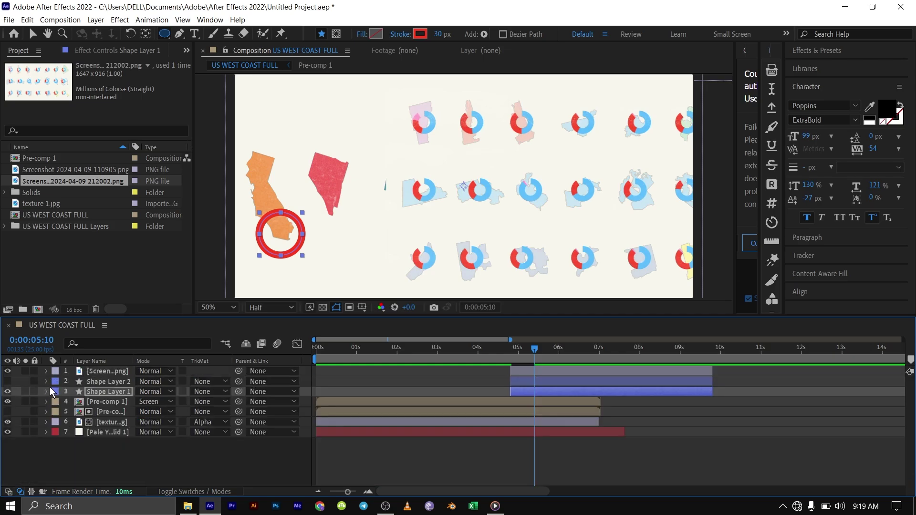
pyautogui.click(94, 382)
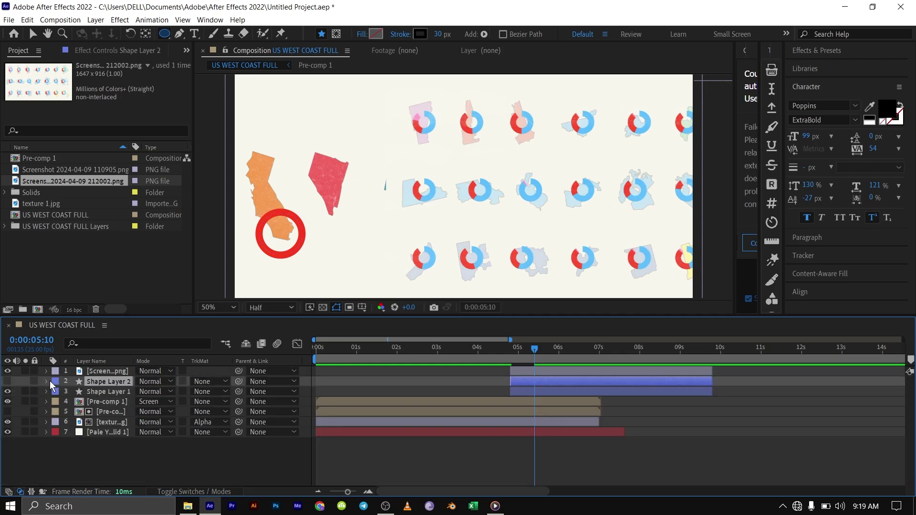
pyautogui.click(46, 382)
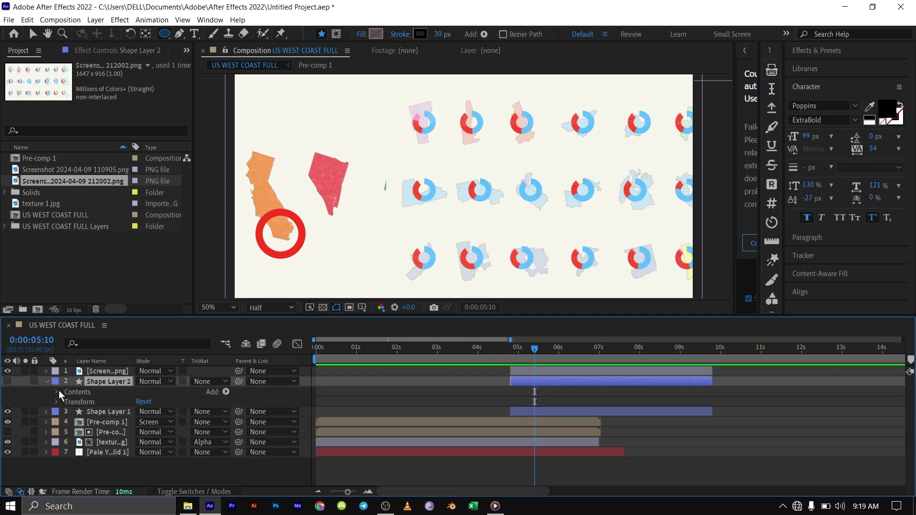
pyautogui.click(222, 393)
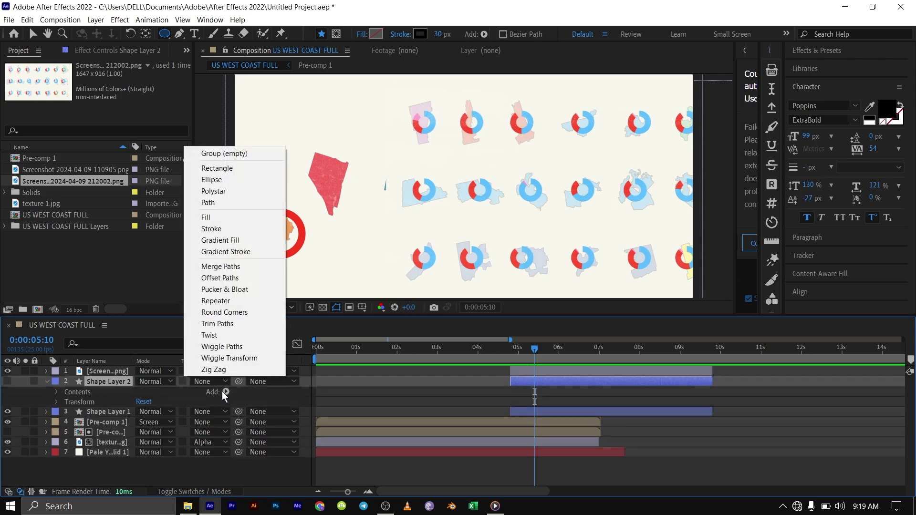
pyautogui.click(225, 326)
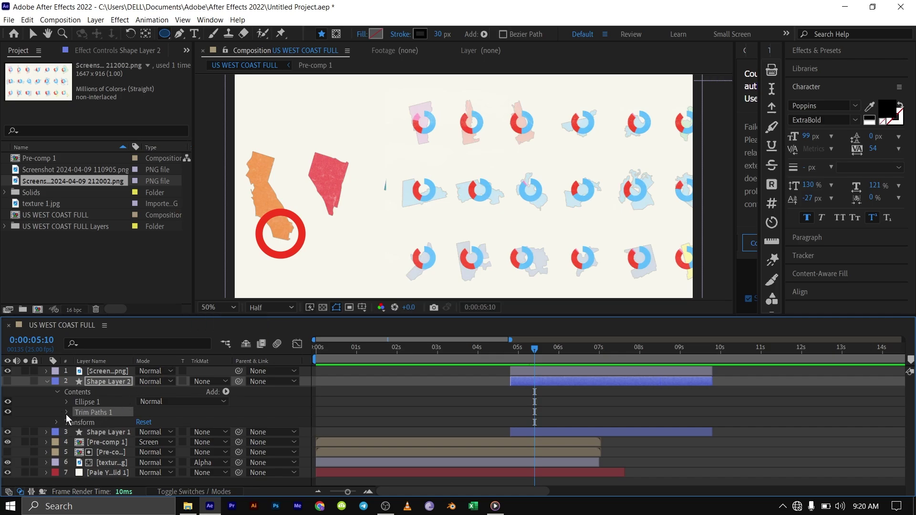
# Eyedropper the light blue from a reference donut into Ellipse 1's Stroke 1 colour.
pyautogui.click(67, 402)
pyautogui.click(7, 381)
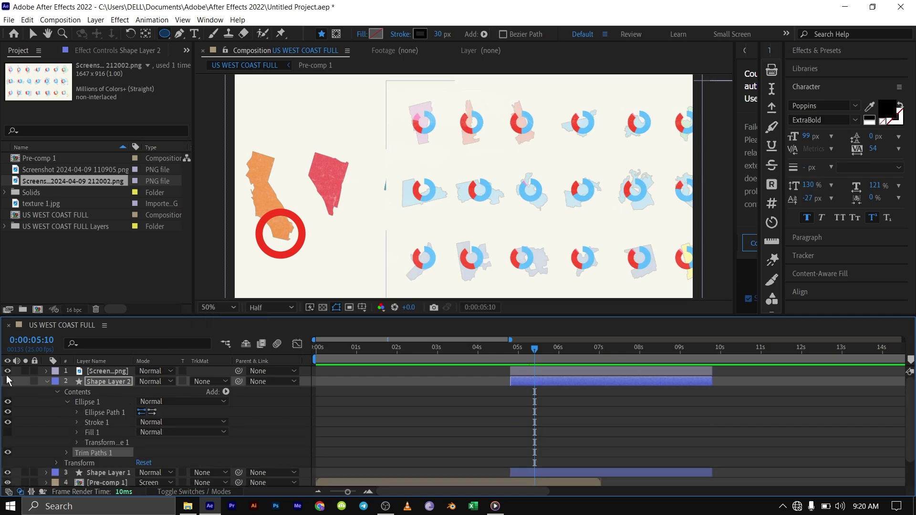
pyautogui.click(77, 423)
pyautogui.click(158, 400)
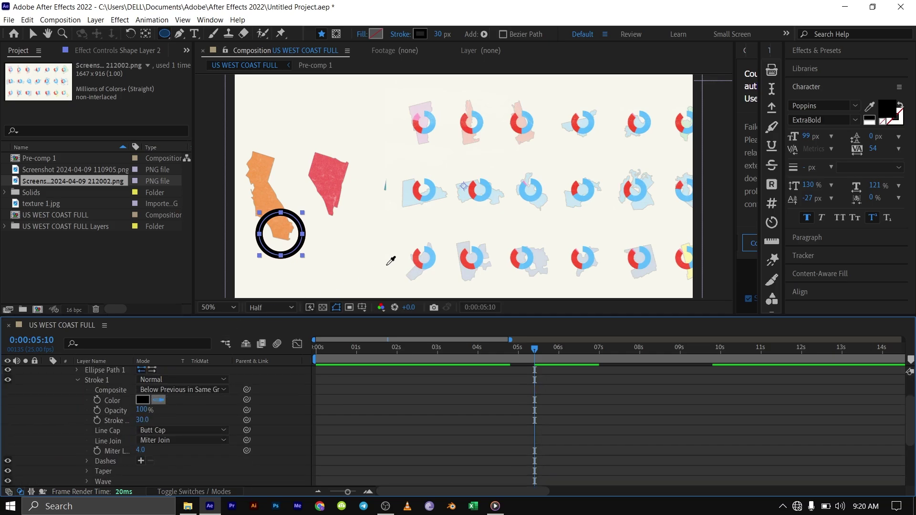
pyautogui.click(489, 188)
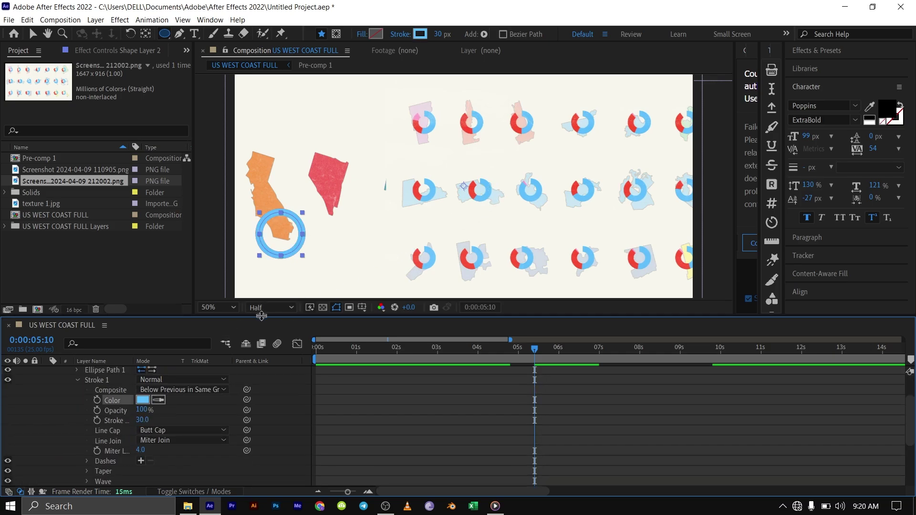
pyautogui.scroll(2, 72, 405)
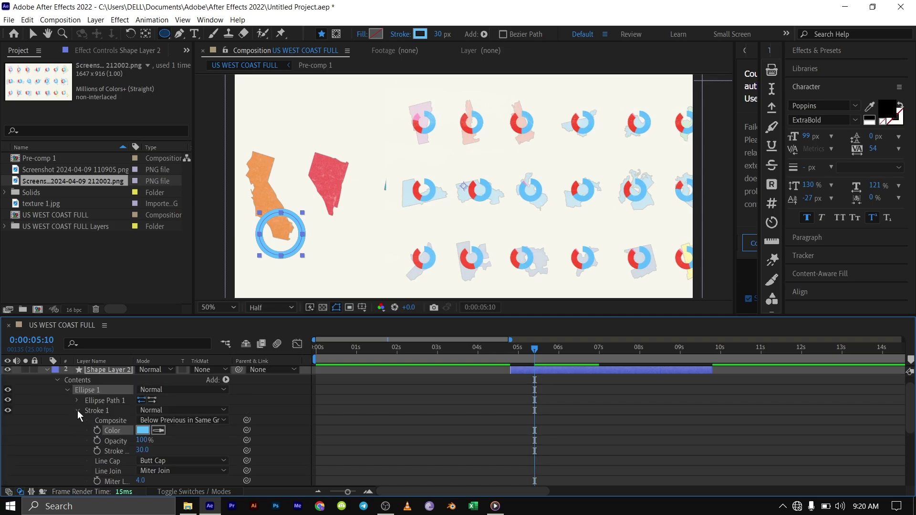
pyautogui.click(77, 410)
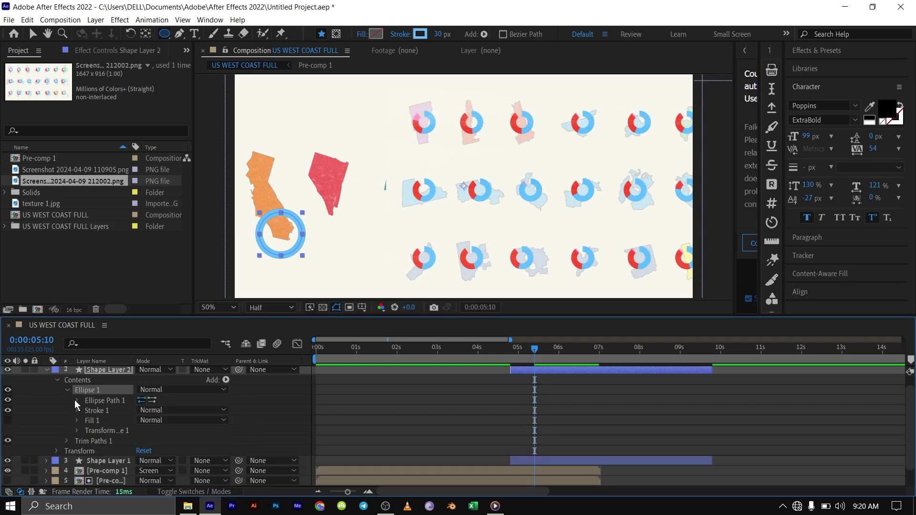
# Reveal the new Trim Paths 1 settings, showing Start 0% and End 100%.
pyautogui.click(67, 441)
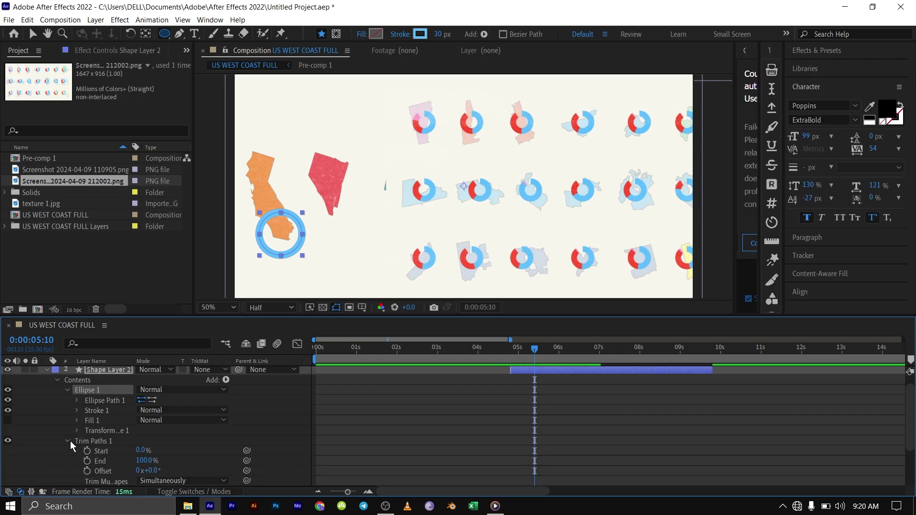
pyautogui.scroll(-2, 119, 431)
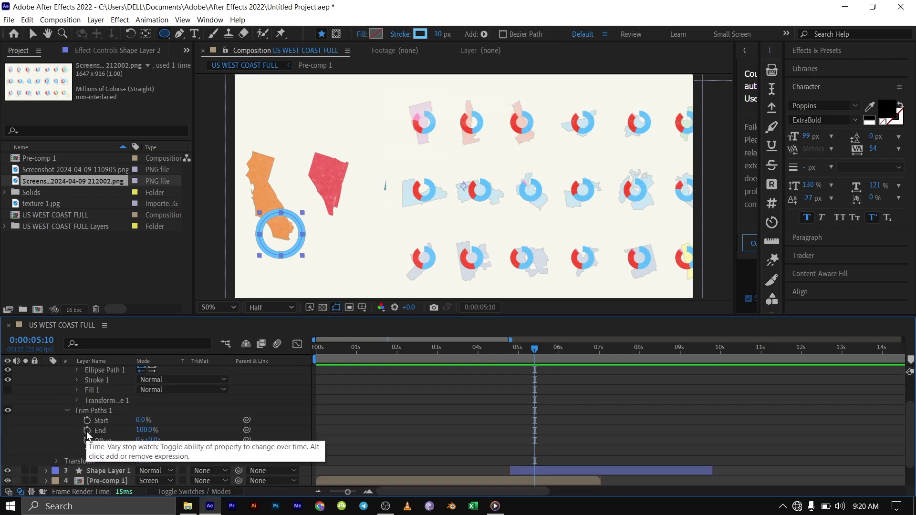
pyautogui.scroll(-2, 575, 412)
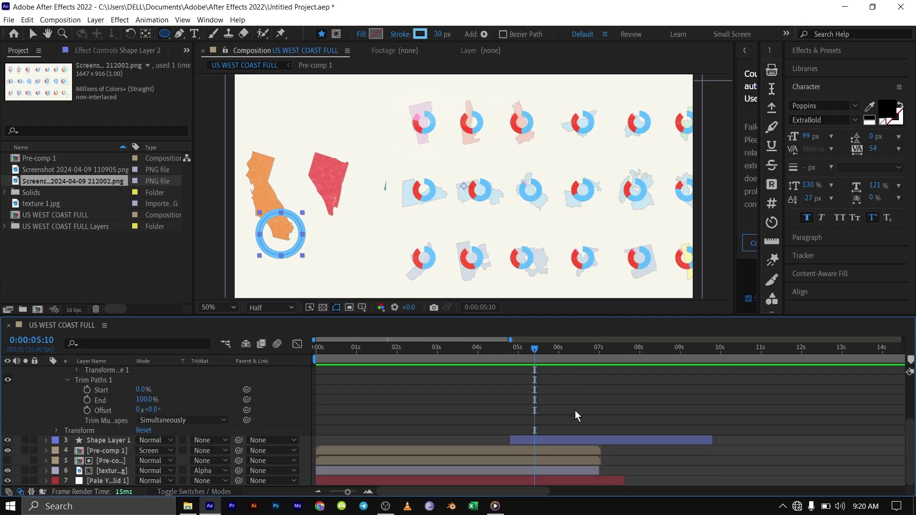
pyautogui.scroll(2, 574, 410)
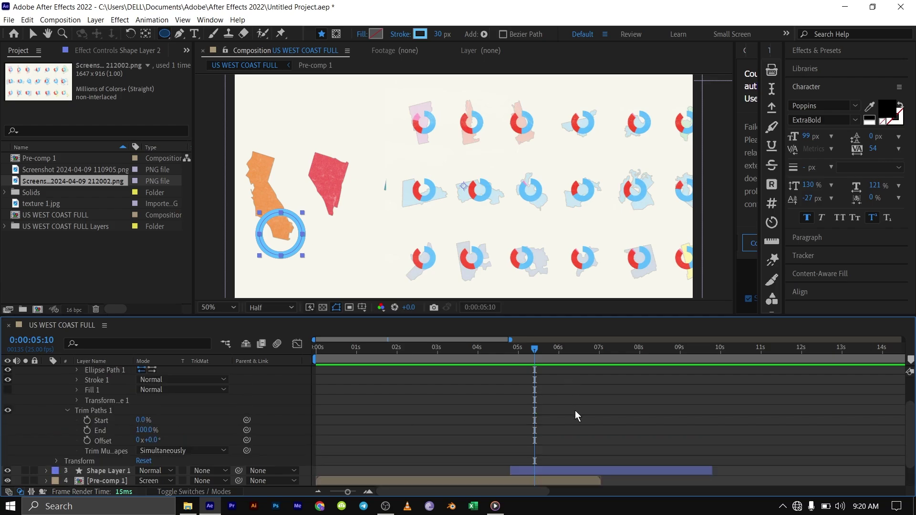
pyautogui.scroll(-5, 574, 410)
pyautogui.scroll(5, 575, 411)
pyautogui.scroll(-2, 574, 411)
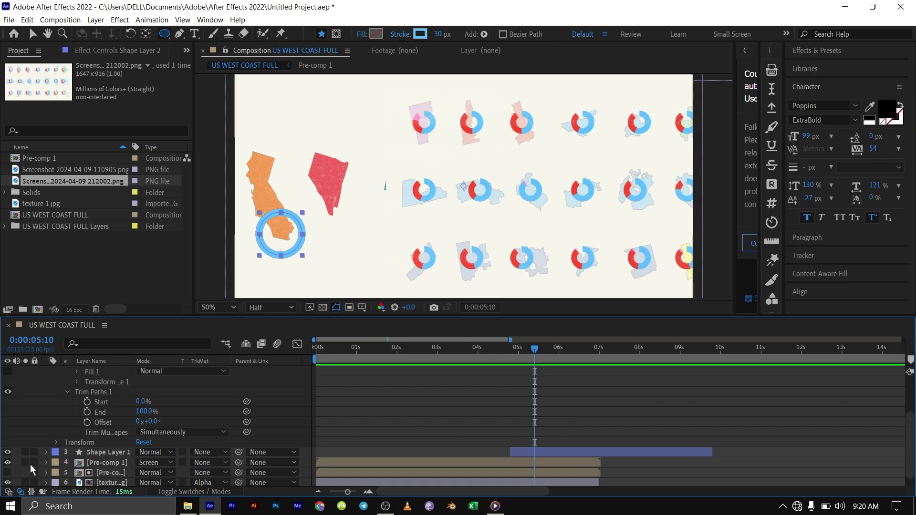
# Keyframe the blue ring's Trim Paths End at 0% at 0:00:04:20, matching the red ring.
pyautogui.click(94, 452)
pyautogui.press('u')
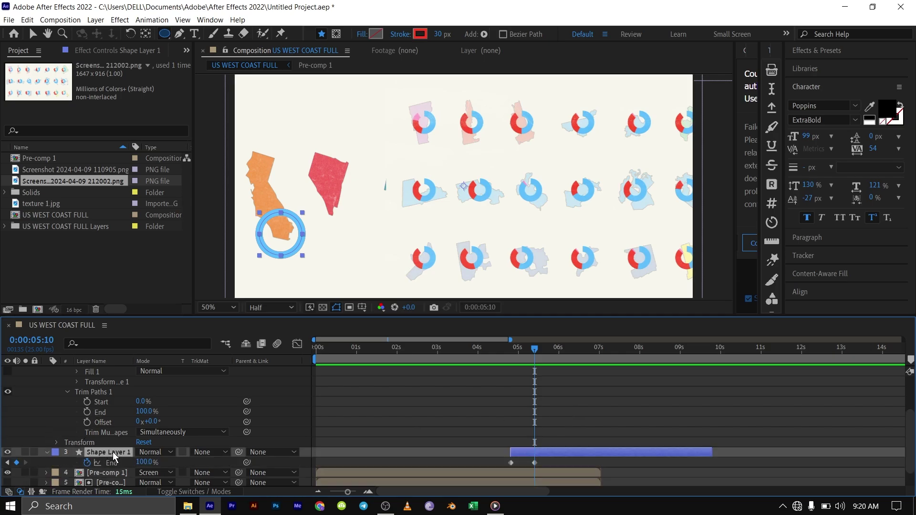
pyautogui.moveTo(534, 347); pyautogui.dragTo(512, 352)
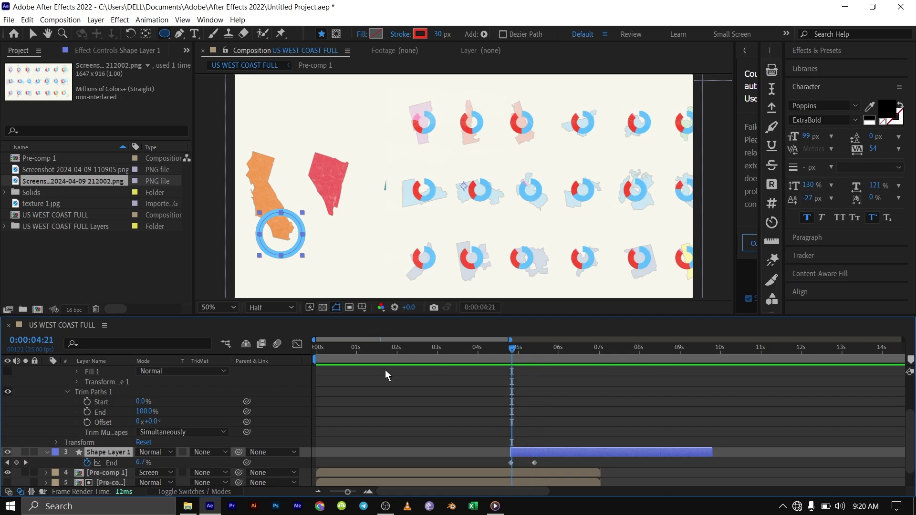
pyautogui.click(7, 463)
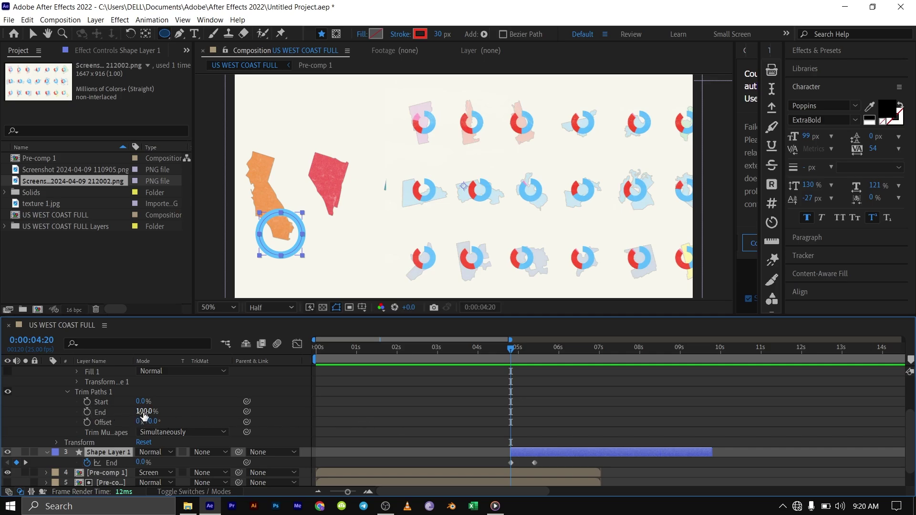
pyautogui.moveTo(142, 412); pyautogui.dragTo(95, 423)
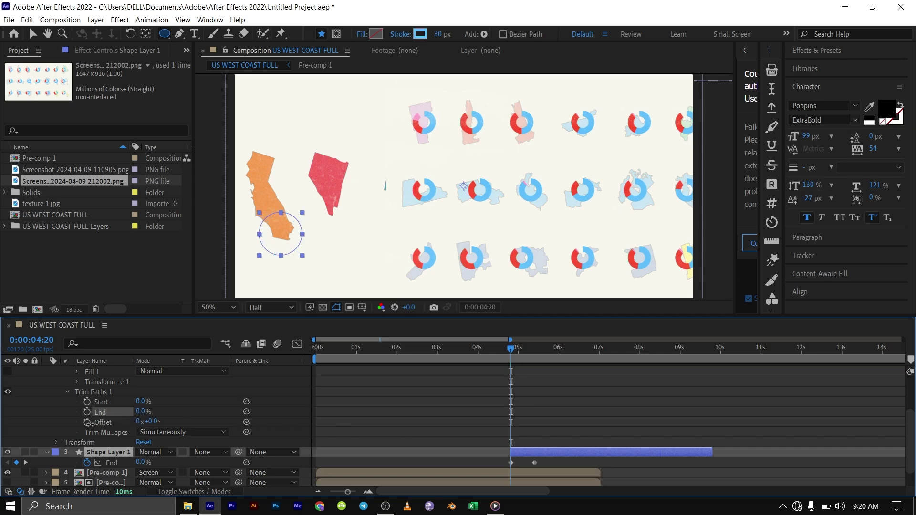
pyautogui.click(87, 412)
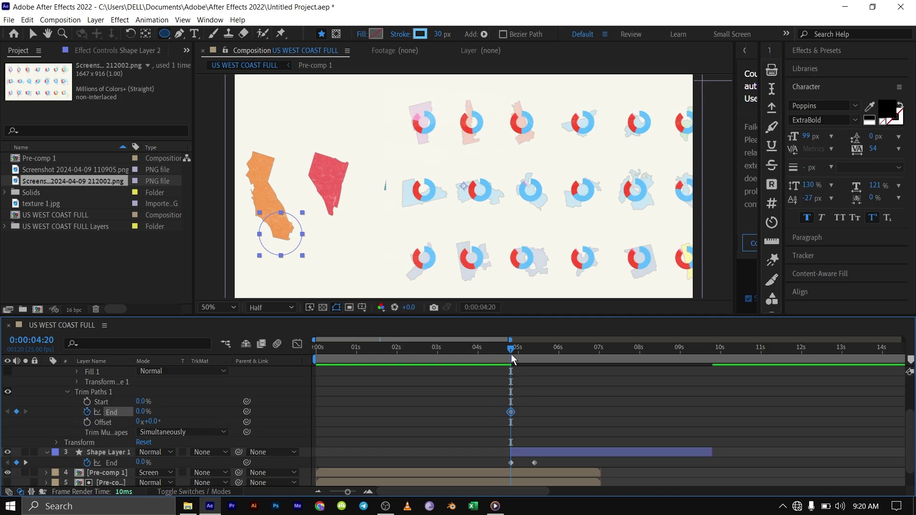
# Key End at 68% at 0:00:05:10 and apply Easy Ease to the End keyframes.
pyautogui.moveTo(511, 351); pyautogui.dragTo(534, 352)
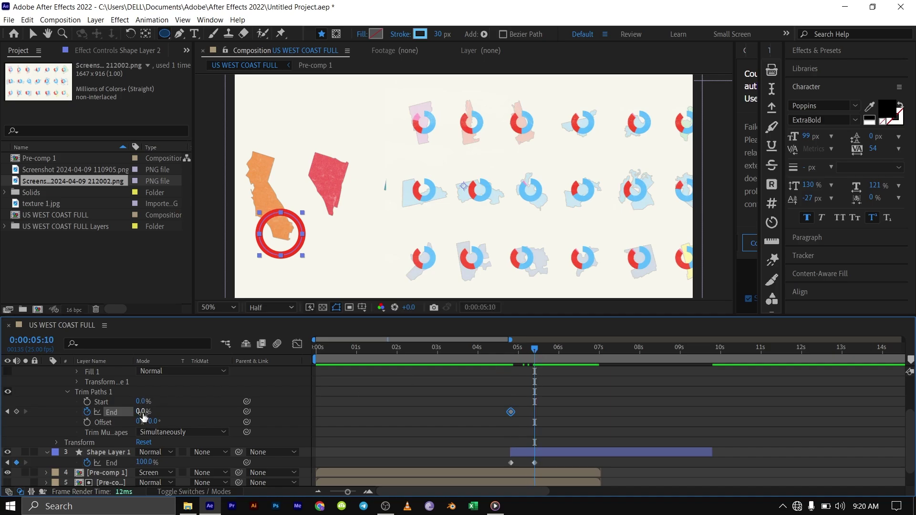
pyautogui.moveTo(142, 411); pyautogui.dragTo(185, 416)
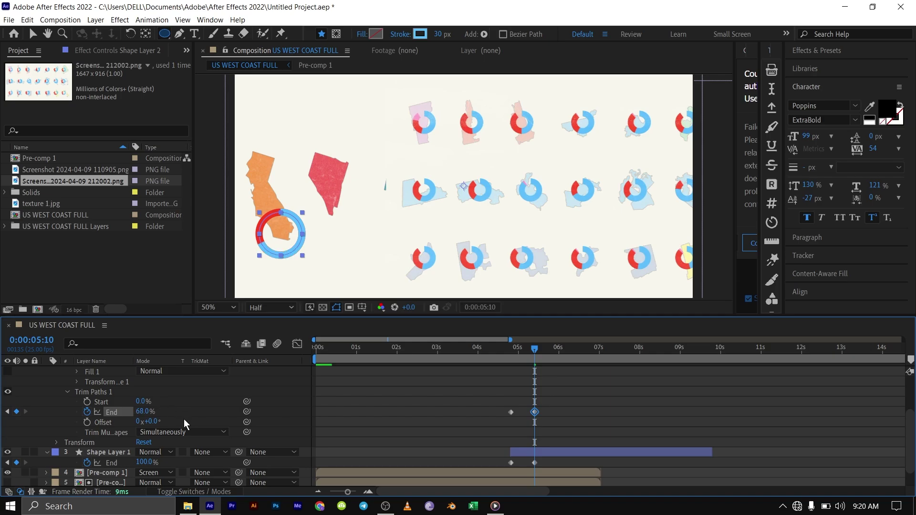
pyautogui.moveTo(504, 395); pyautogui.dragTo(568, 470)
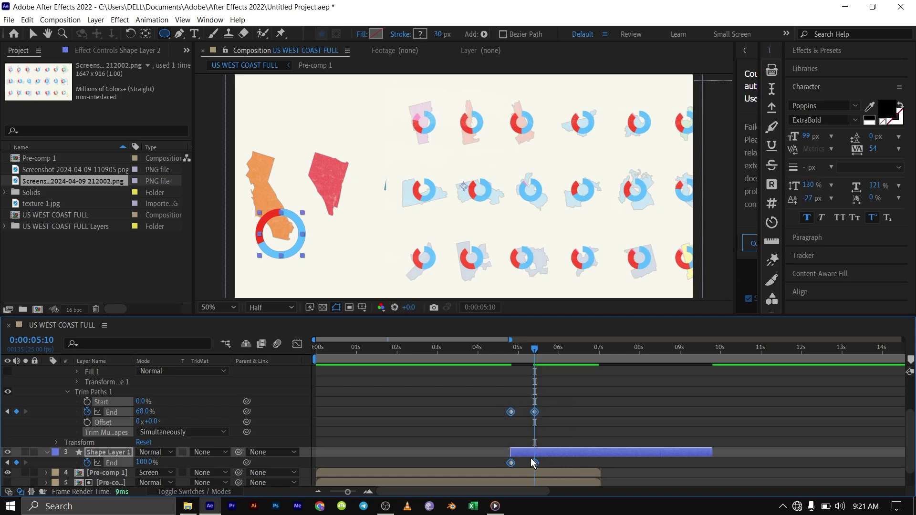
pyautogui.press('F9')
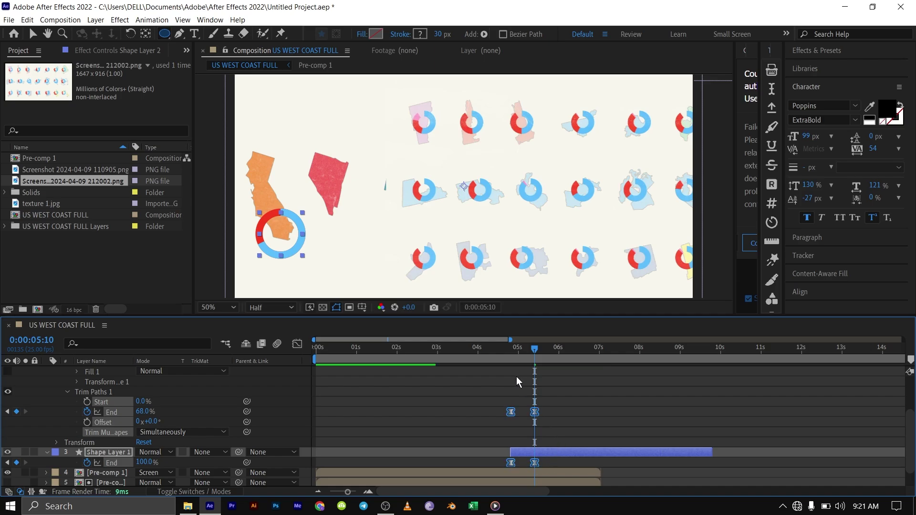
pyautogui.click(494, 345)
pyautogui.press('space')
pyautogui.press('space')
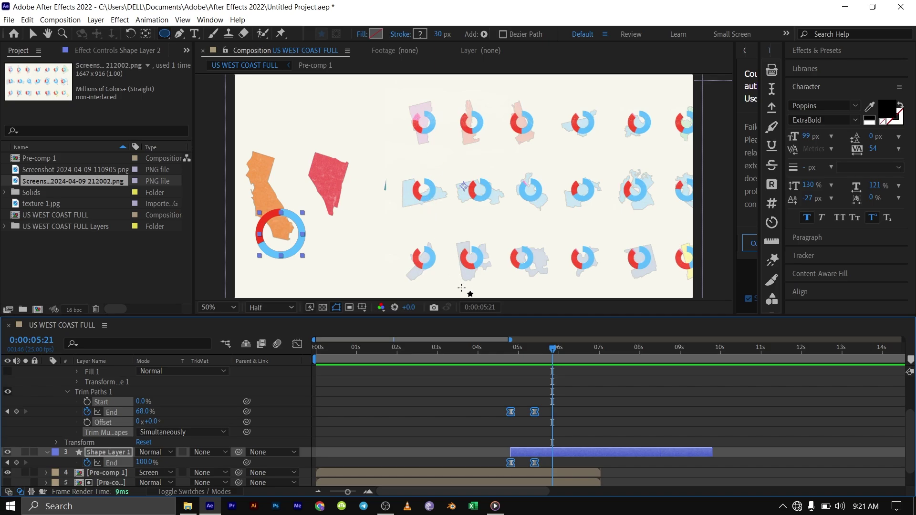
pyautogui.moveTo(552, 362); pyautogui.dragTo(505, 351)
pyautogui.scroll(3, 80, 402)
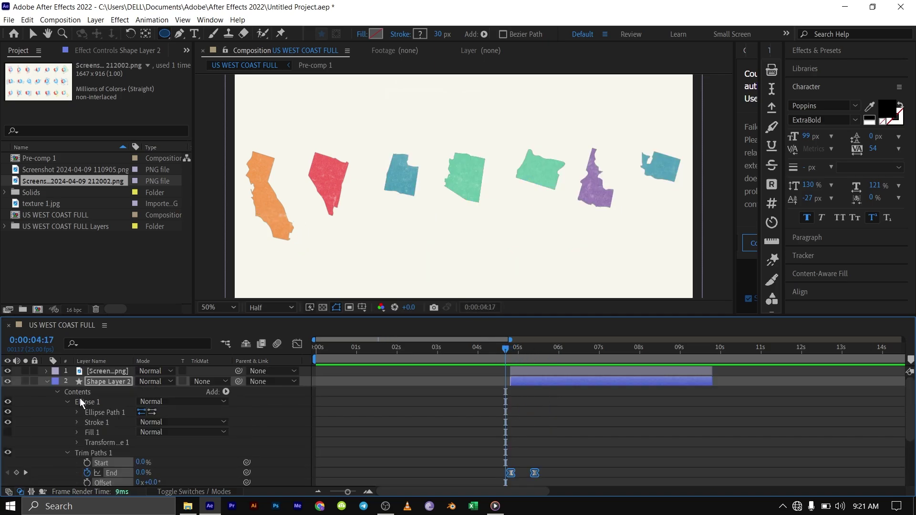
pyautogui.click(46, 382)
pyautogui.click(105, 368)
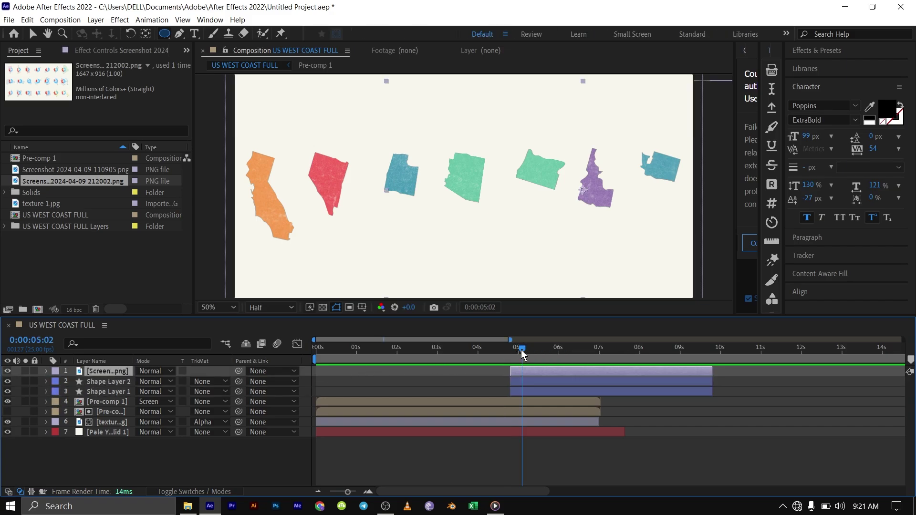
# Delete the reference screenshot layer at 0:00:05:02 and select the second ring layer.
pyautogui.click(521, 349)
pyautogui.press('Delete')
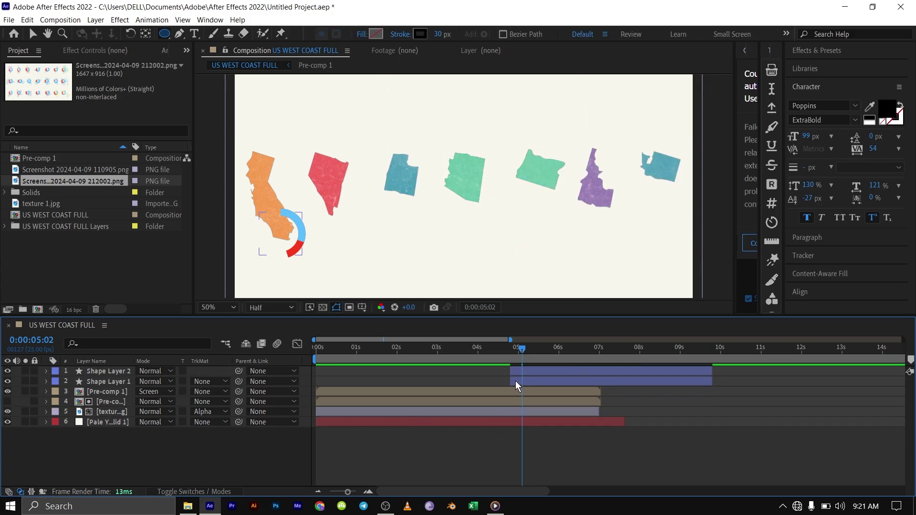
pyautogui.click(88, 371)
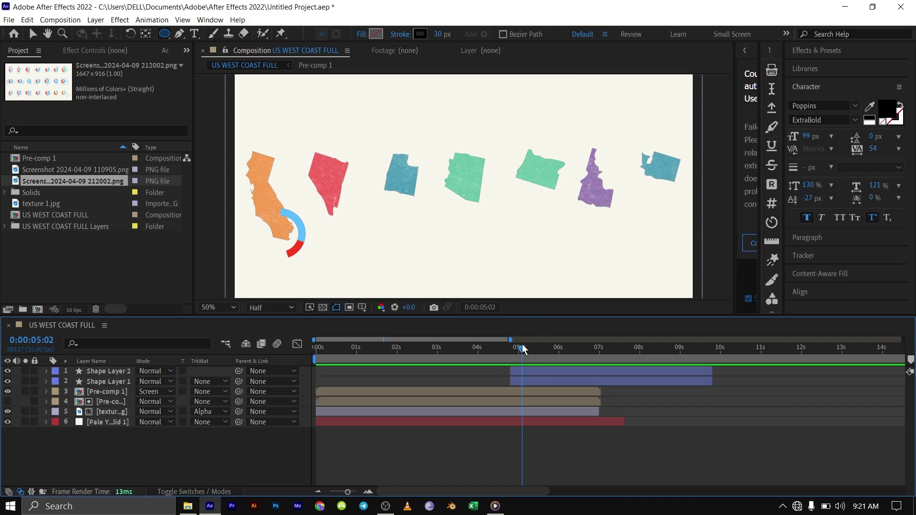
# Preview the ring drawing on over California from 0:00:04:17, ending at 0:00:05:00.
pyautogui.moveTo(522, 350); pyautogui.dragTo(505, 351)
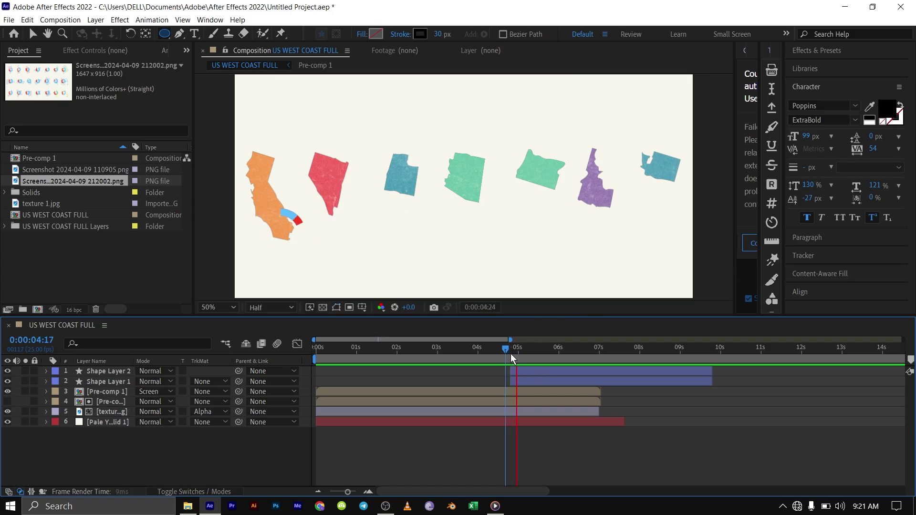
pyautogui.press('space')
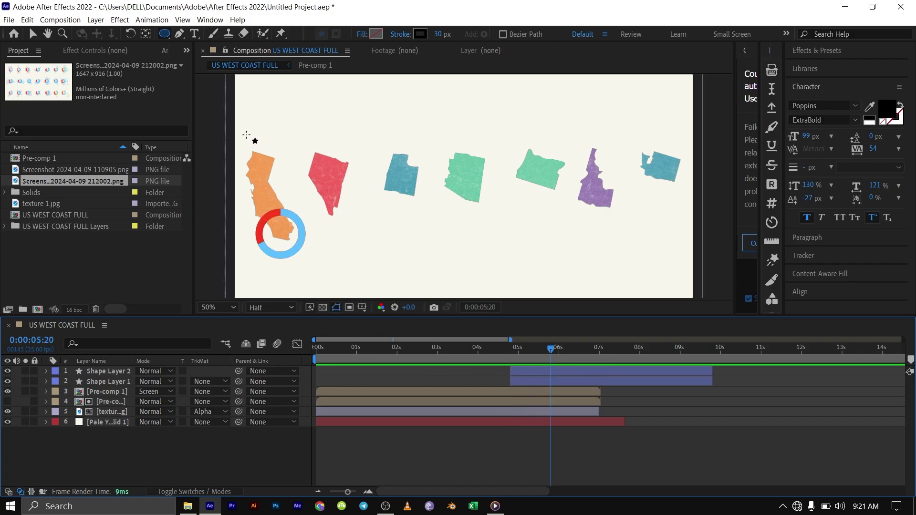
pyautogui.moveTo(555, 355); pyautogui.dragTo(518, 354)
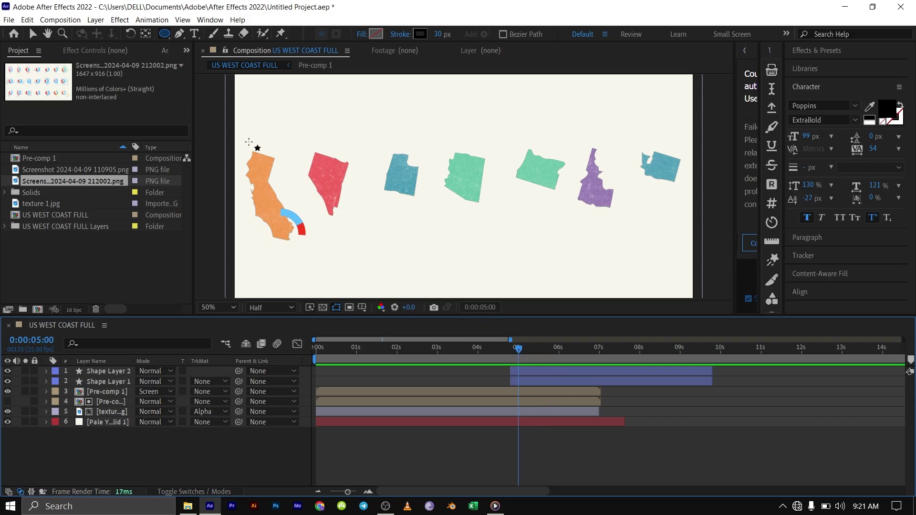